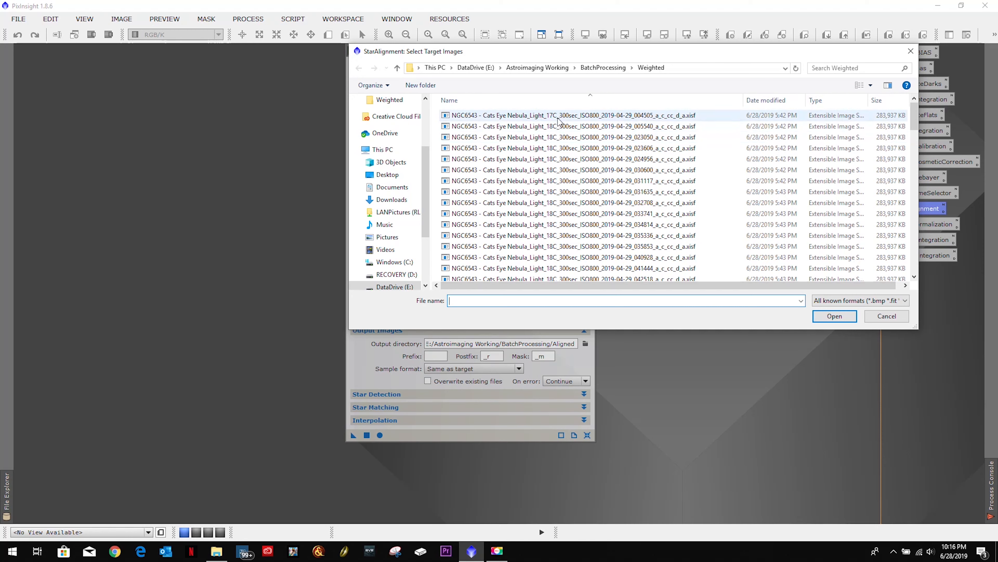
Step: Add all images from the Weighted folder as StarAlignment targets and set the output directory to BatchProcessing/Registered
click(559, 115)
key(ctrl+a)
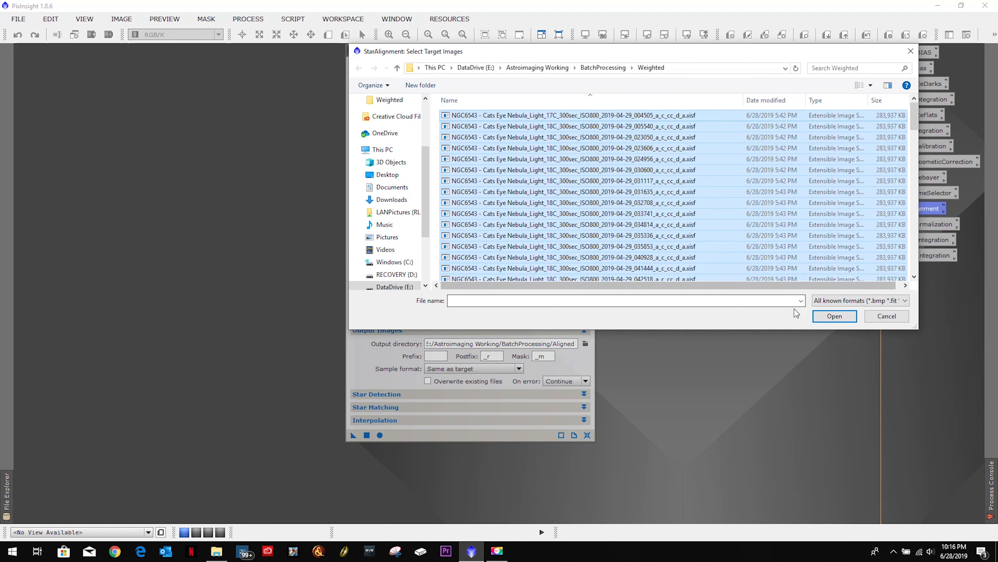
click(834, 316)
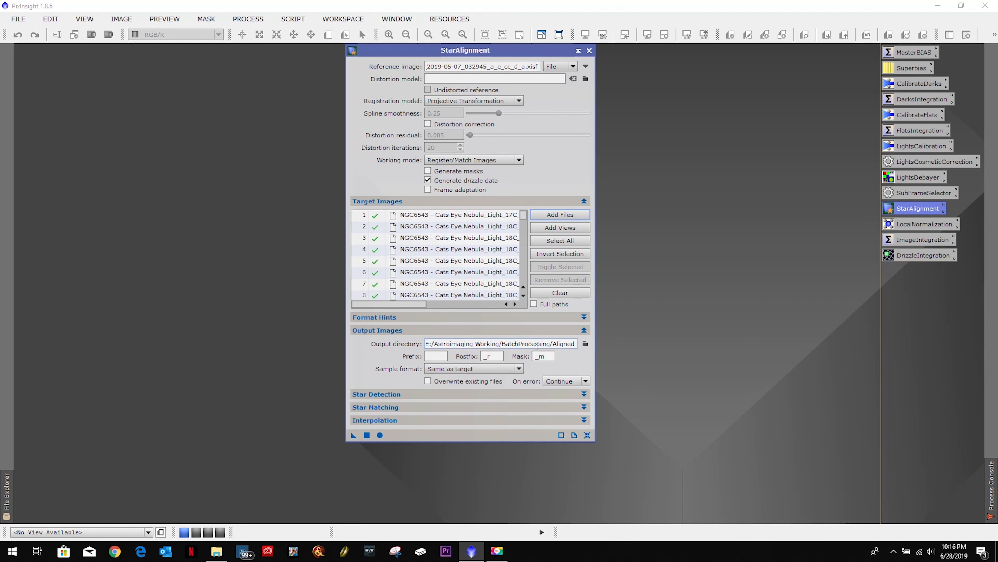
click(585, 344)
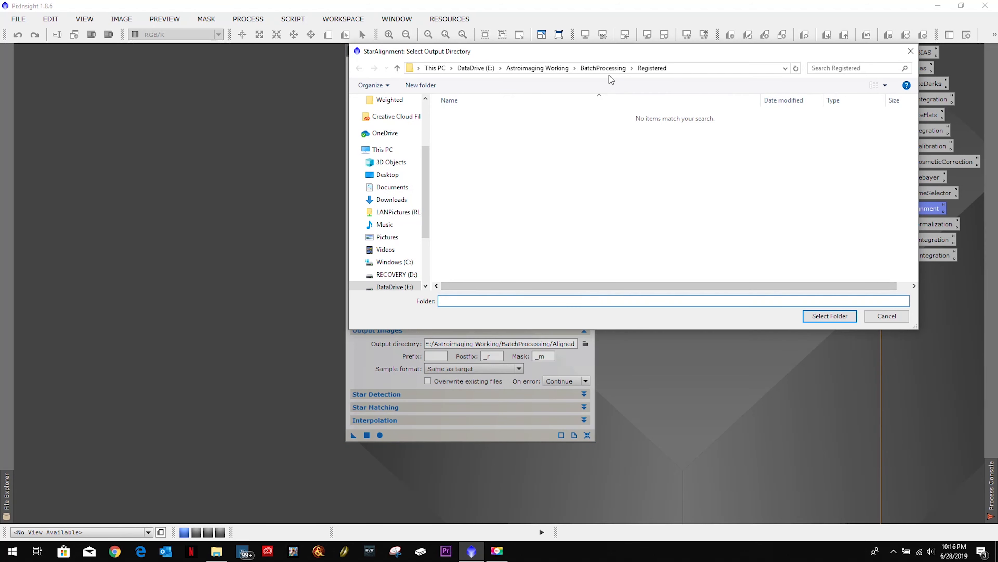
click(822, 317)
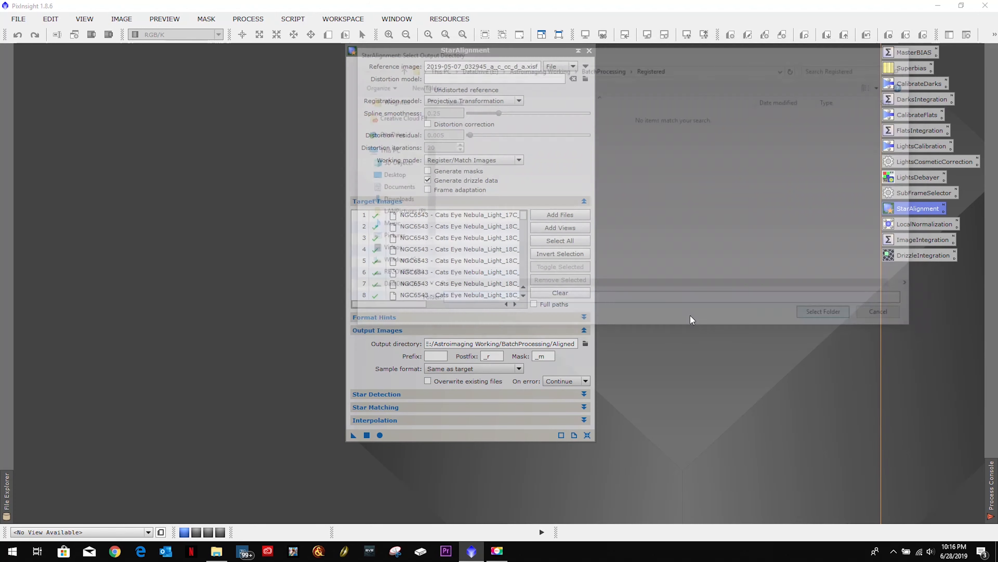
Step: Set the star detection noise scales and noise reduction to 1, and run StarAlignment globally on the target images
click(432, 409)
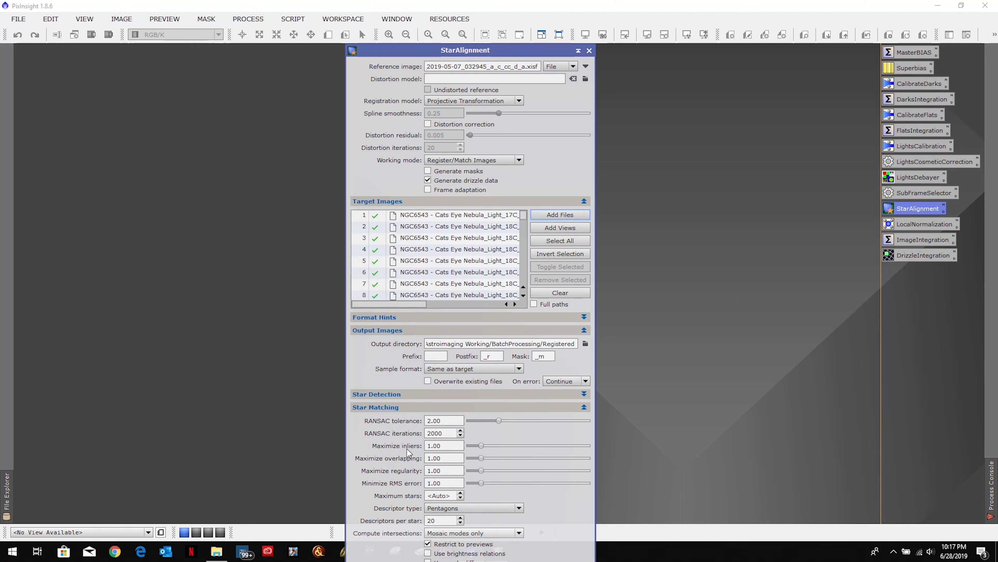
click(409, 394)
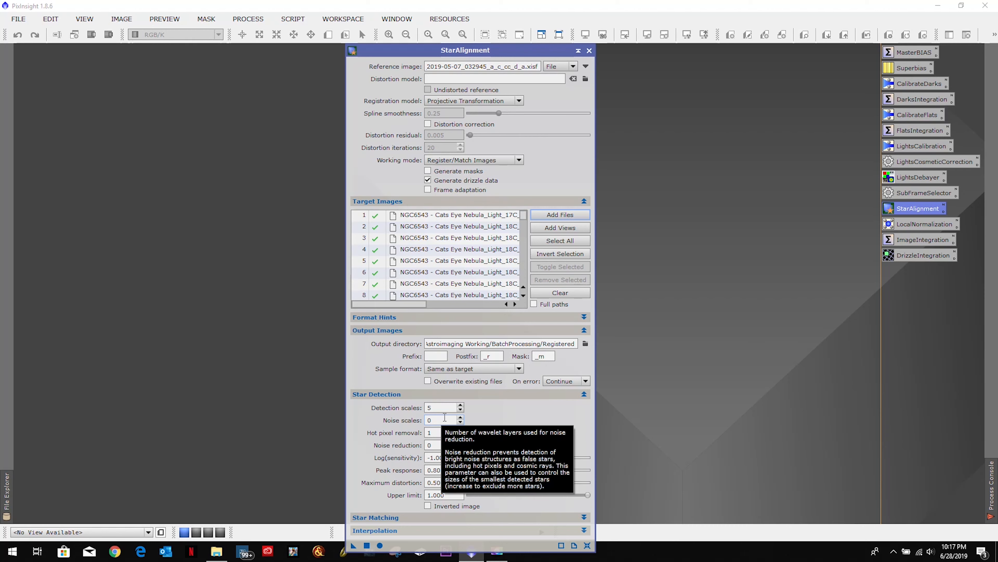
click(461, 418)
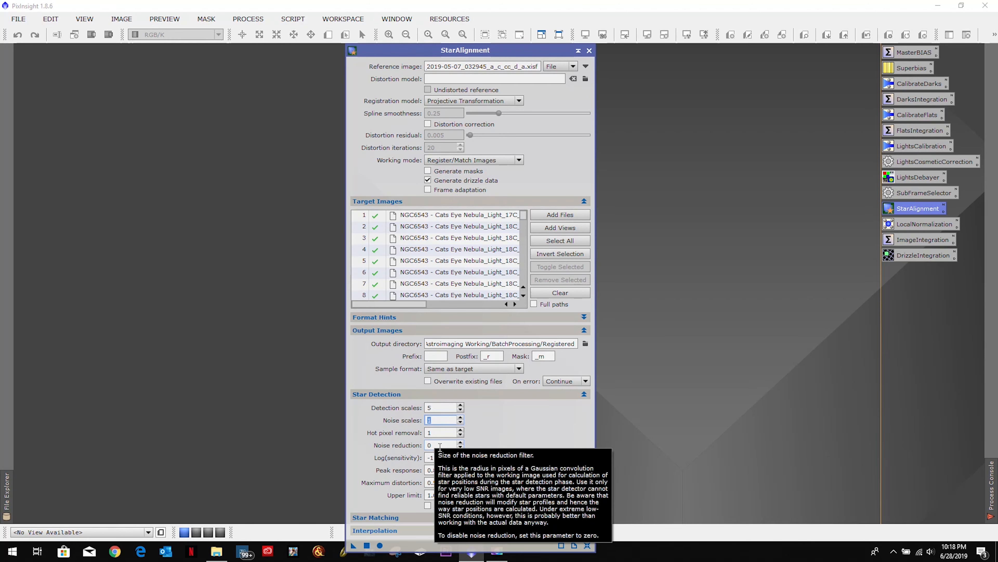
mouse_move(437, 444)
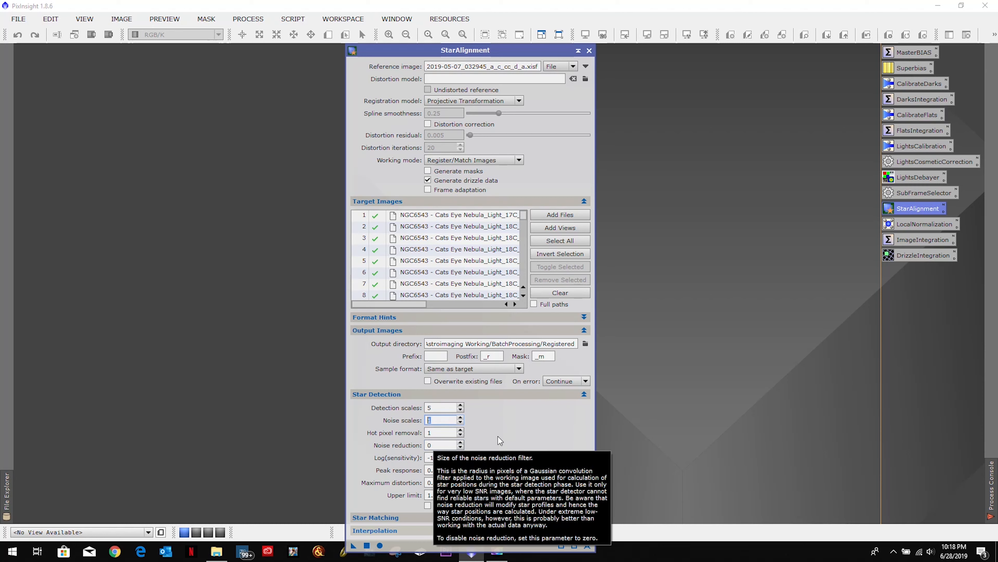
click(461, 442)
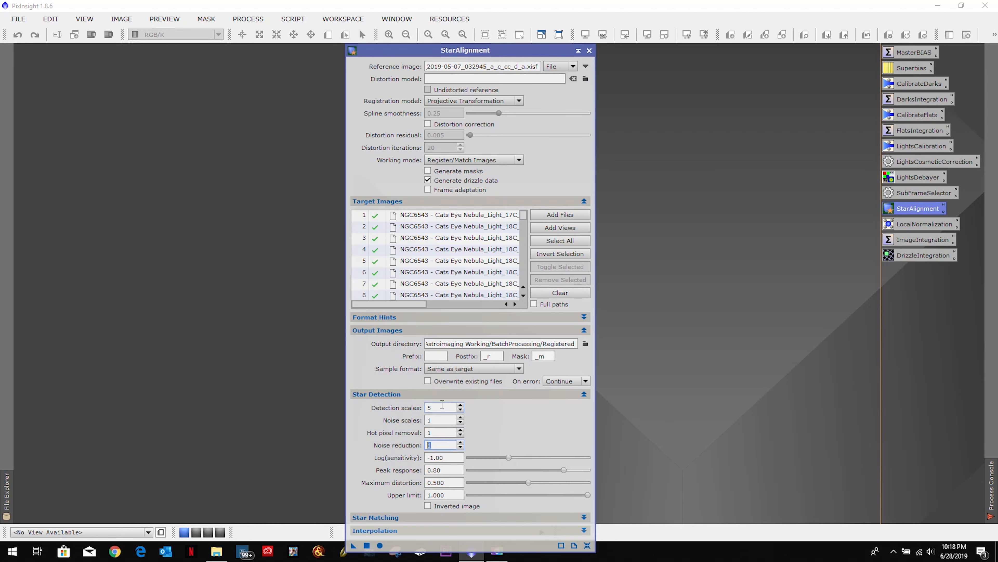
mouse_move(442, 404)
click(484, 393)
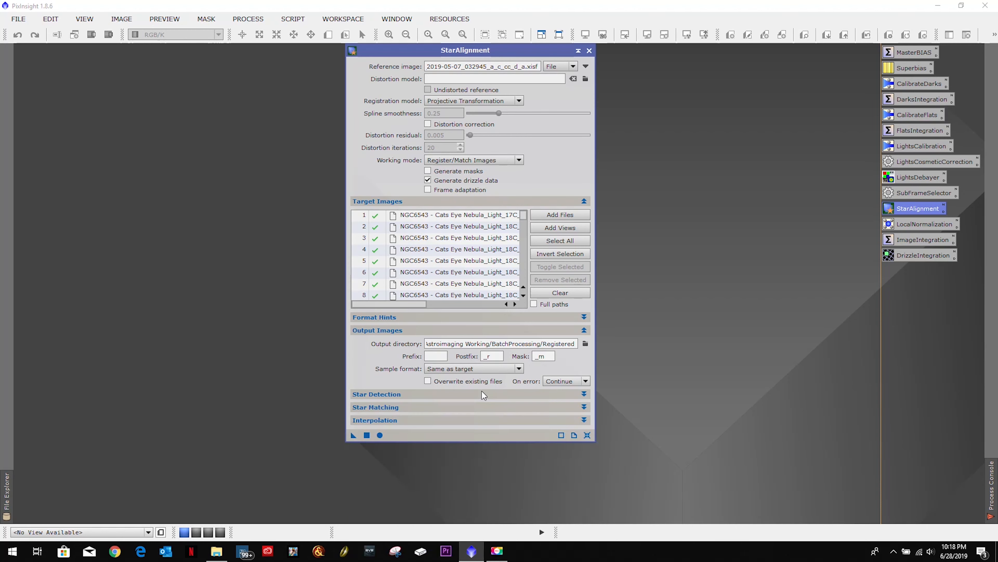
click(380, 434)
click(590, 51)
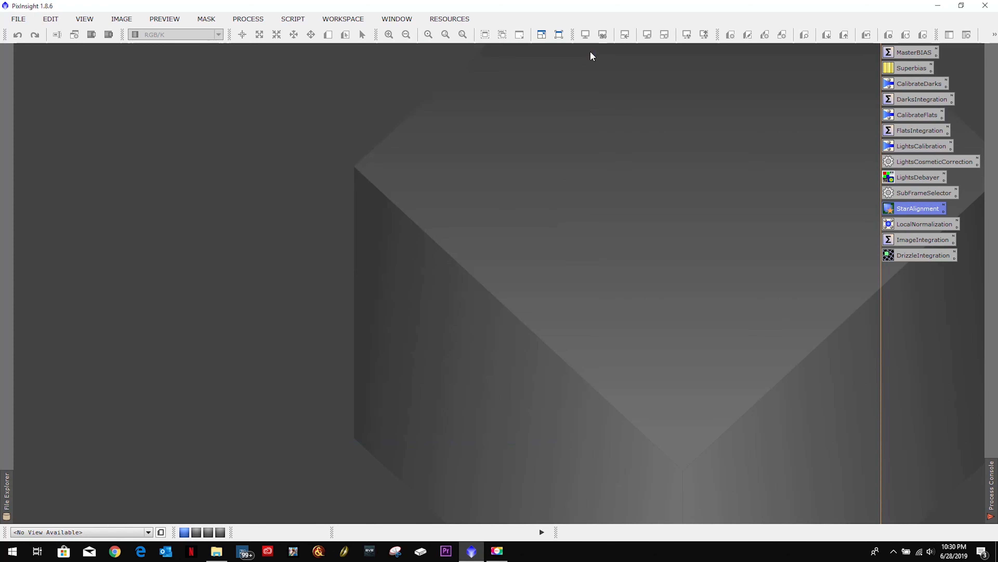
Step: Replace the LocalNormalization target list with all aligned .xisf images from the BatchProcessing/Registered folder
double_click(913, 224)
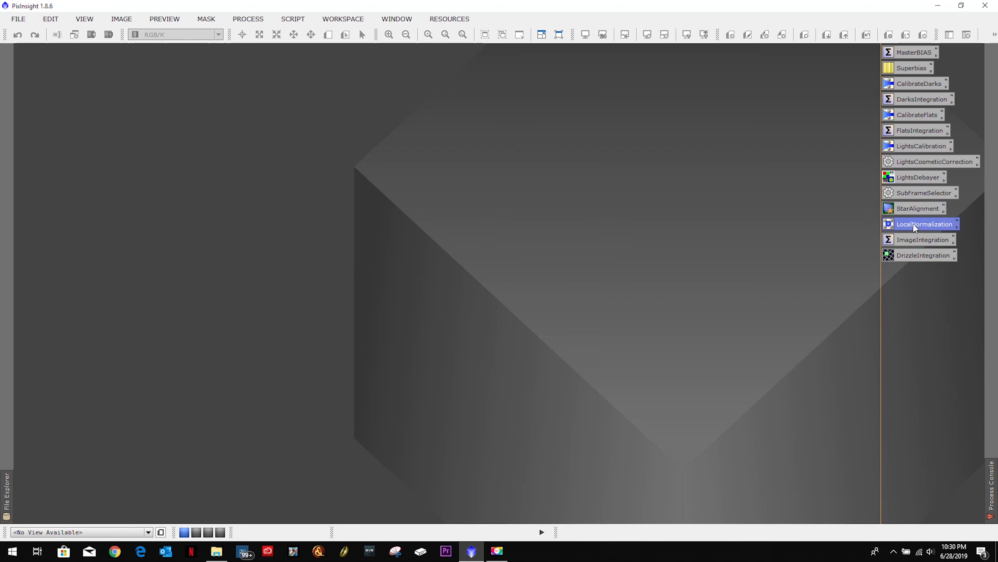
click(432, 328)
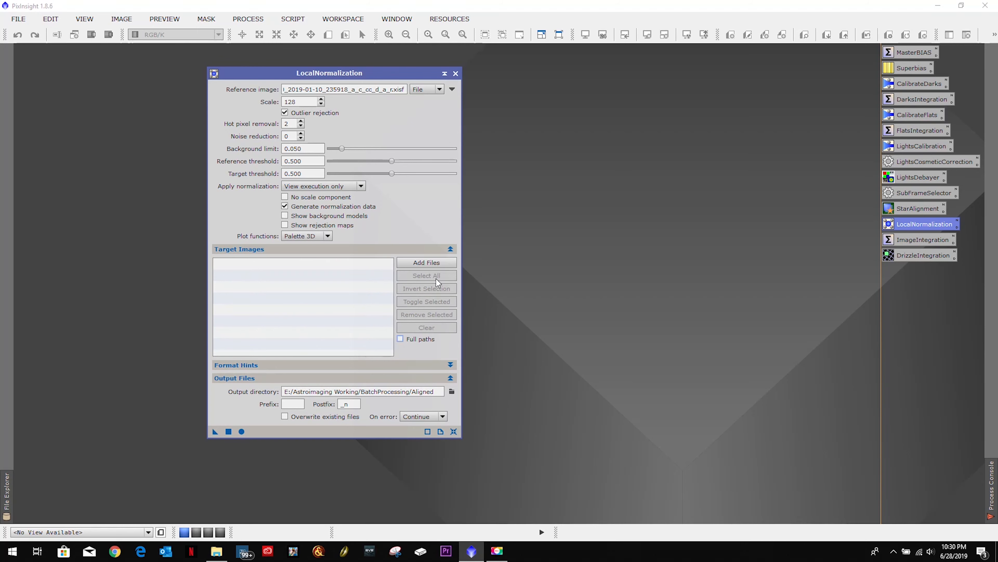
click(435, 263)
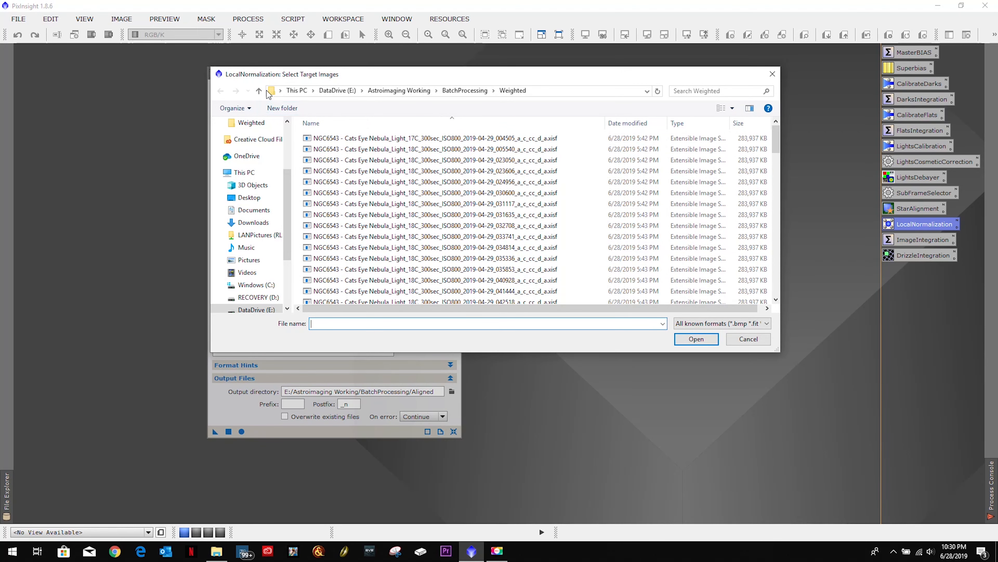
click(469, 92)
double_click(347, 170)
click(381, 160)
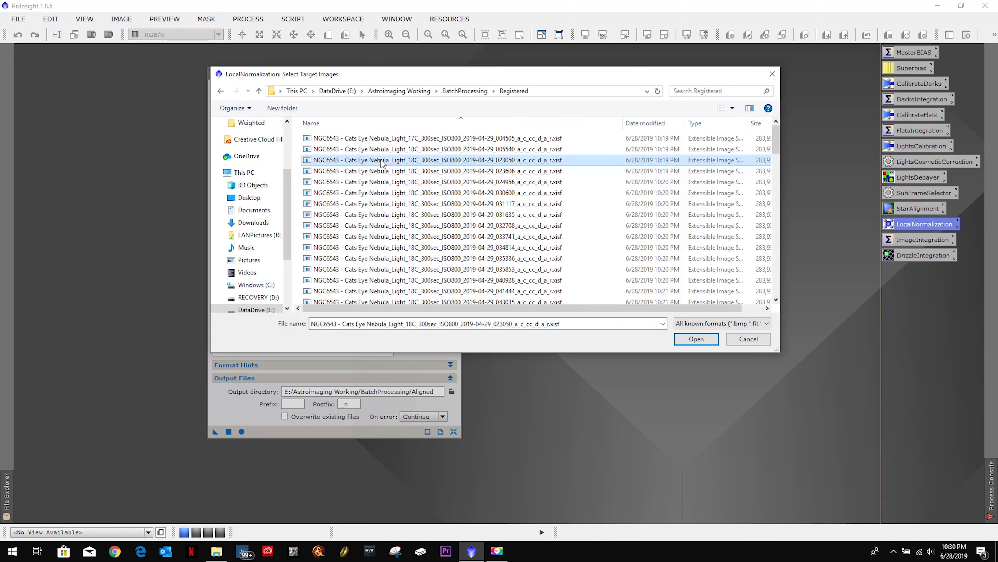
key(ctrl+a)
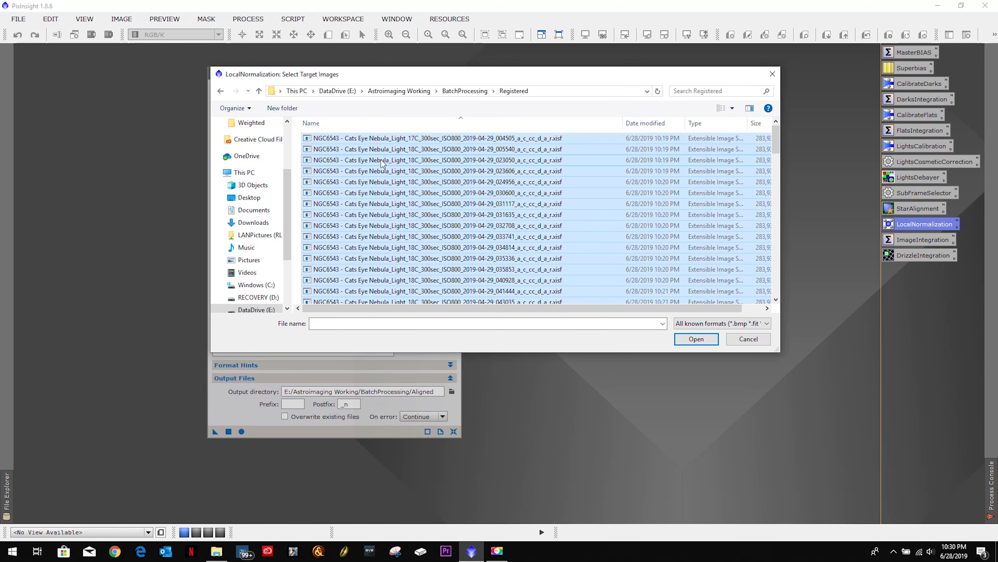
click(695, 339)
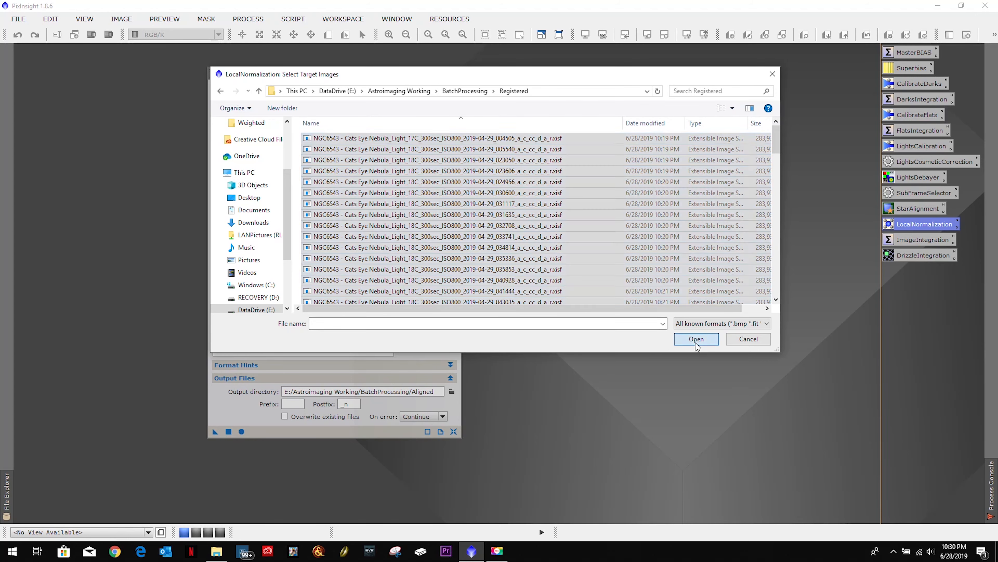
Step: Set the LocalNormalization reference image to the registered NGC6543 25C frame 2019-05-07_032945_a_c_cc_d_a_r.xisf
click(452, 90)
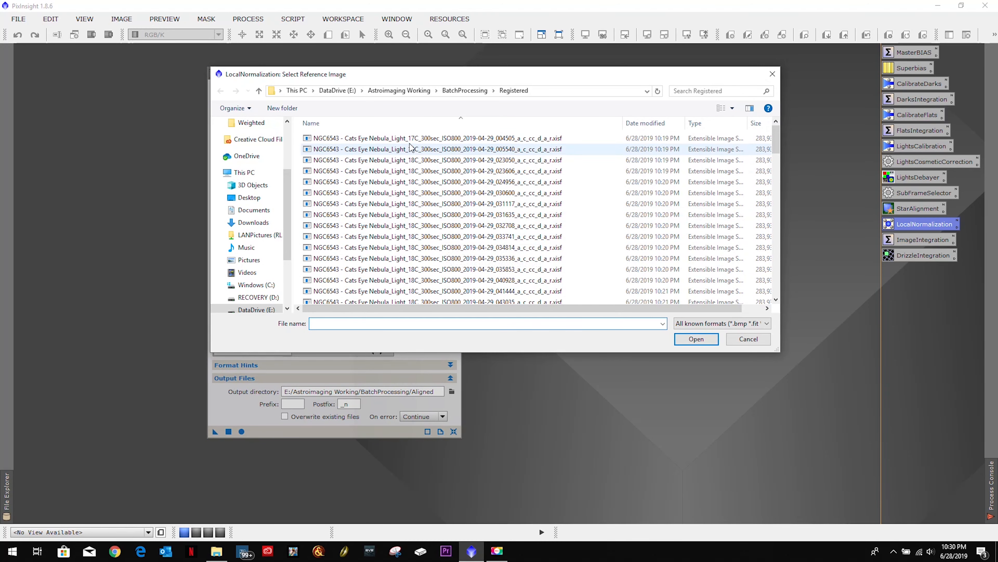
scroll(425, 193, down, 4)
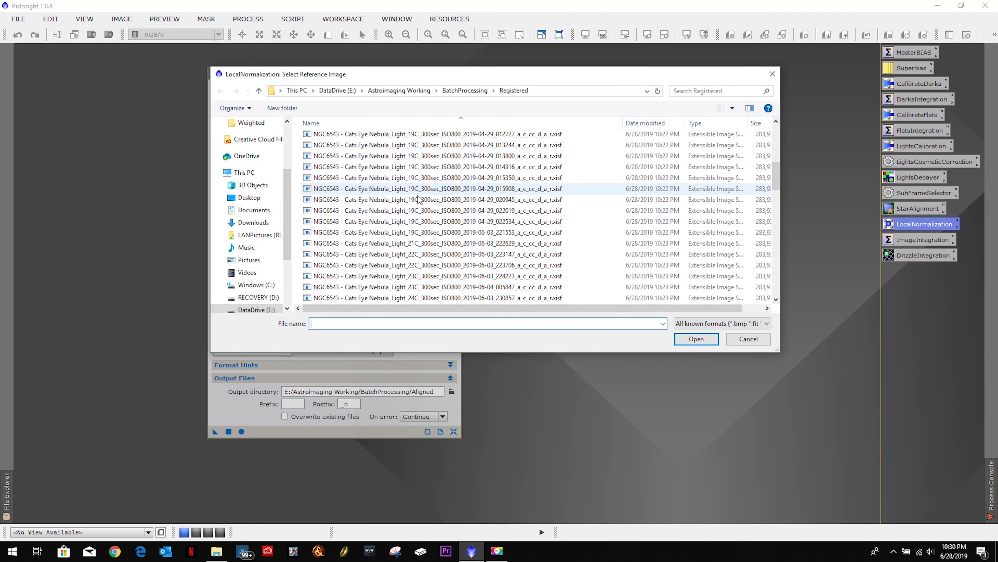
scroll(425, 193, down, 10)
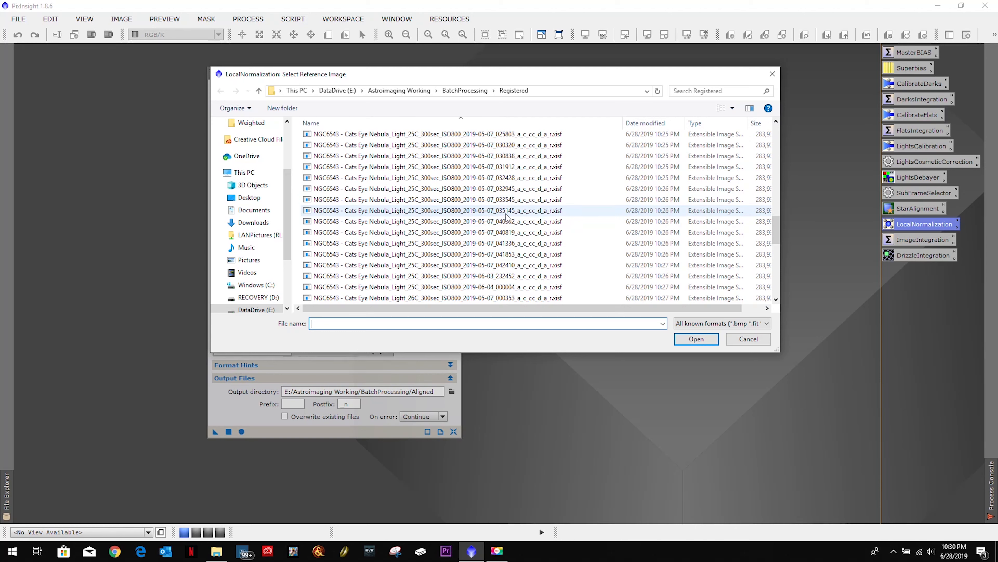
double_click(507, 189)
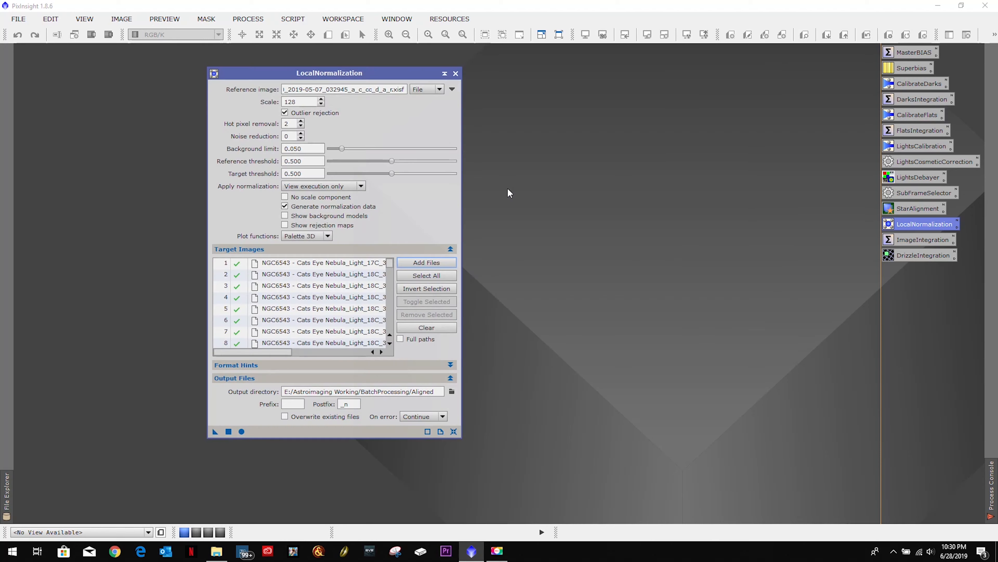
Step: Set the LocalNormalization output directory to BatchProcessing/Registered and run the process globally
click(452, 391)
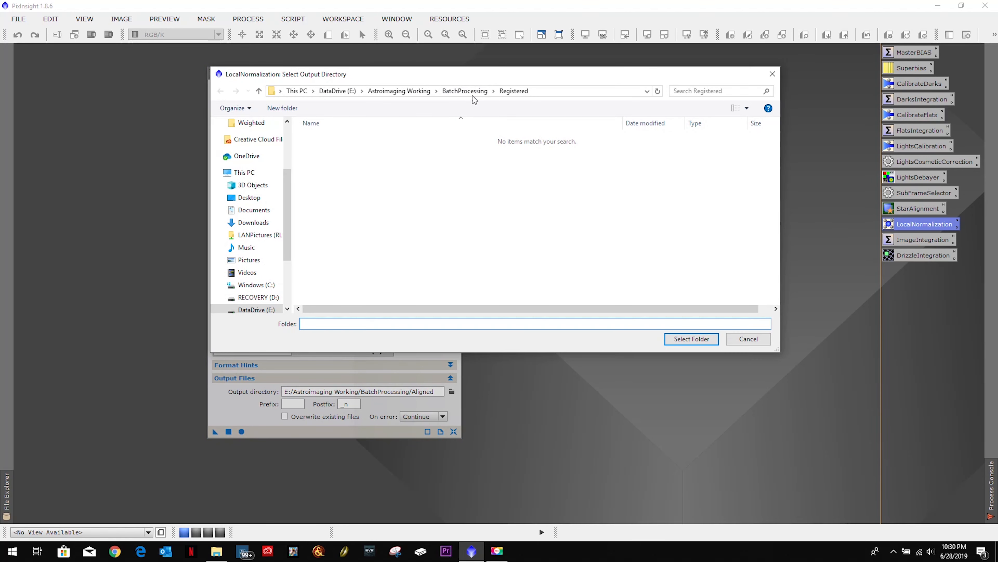
click(679, 339)
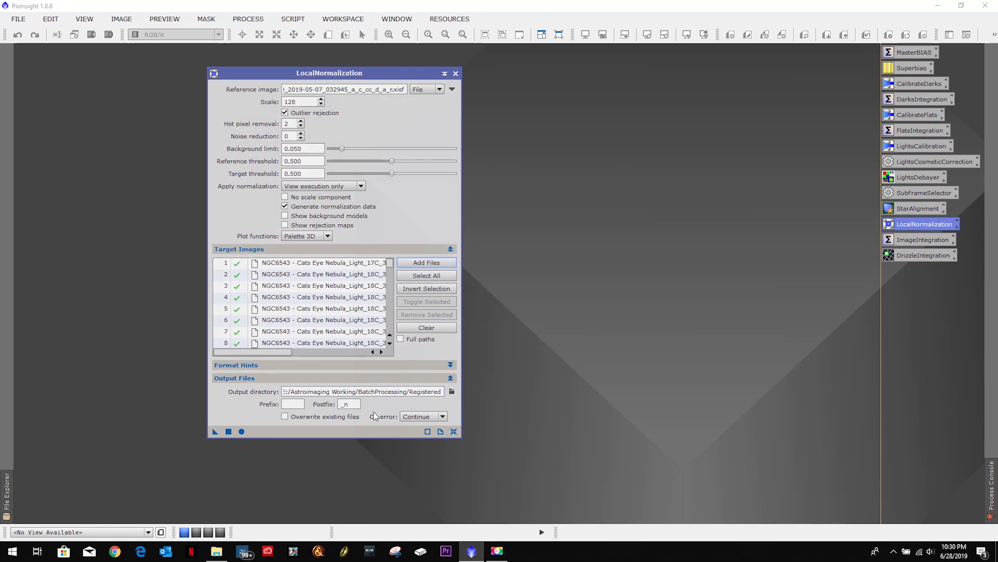
click(242, 431)
click(456, 74)
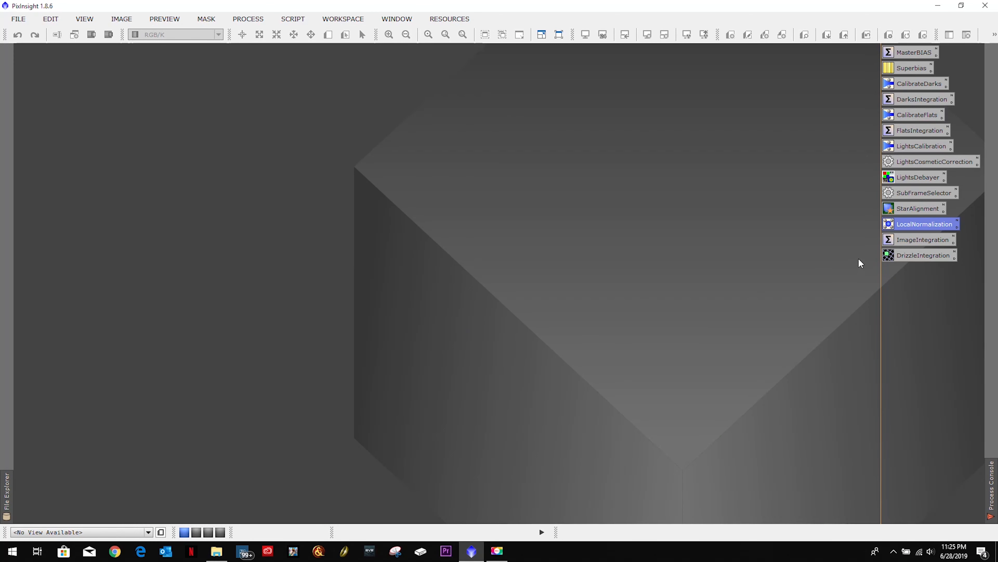
Step: Replace the ImageIntegration input list with all registered NGC6543 .xisf images from the Registered folder
double_click(900, 240)
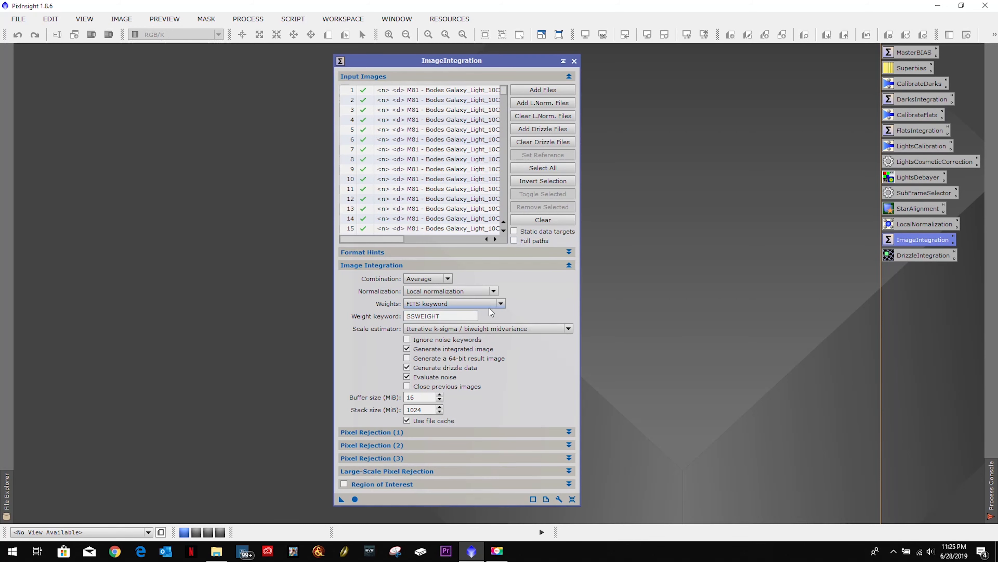
click(552, 218)
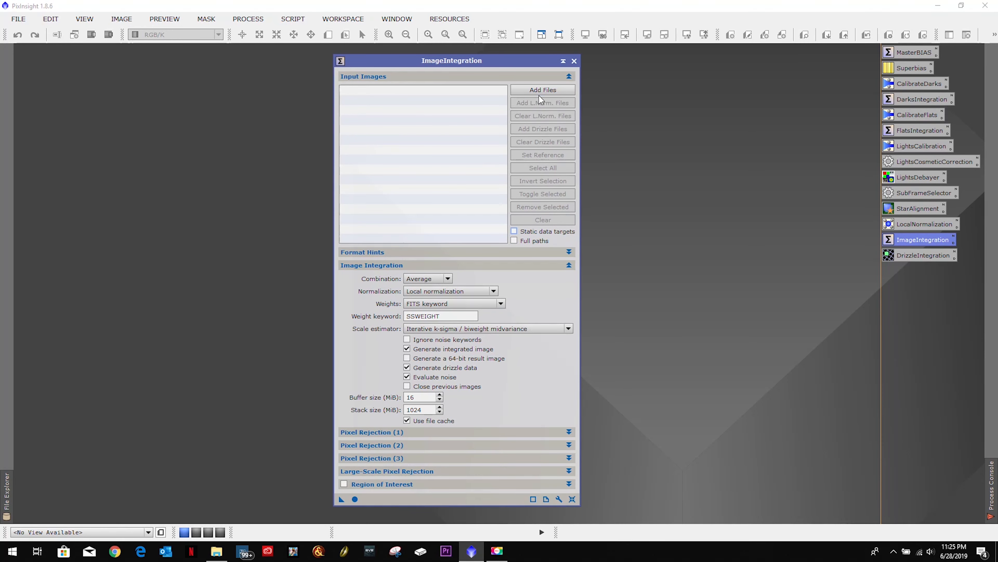
click(542, 90)
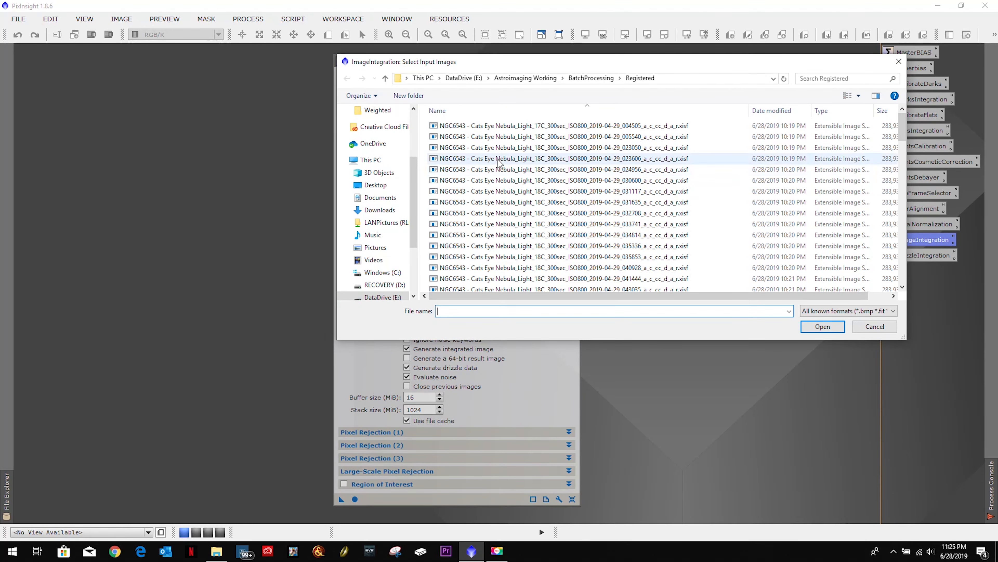
click(496, 126)
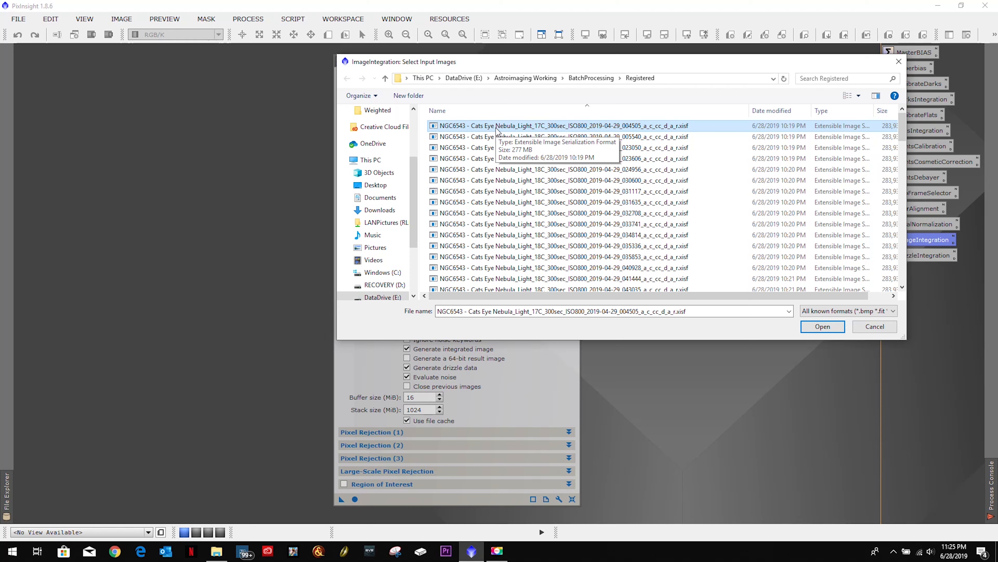
key(ctrl+a)
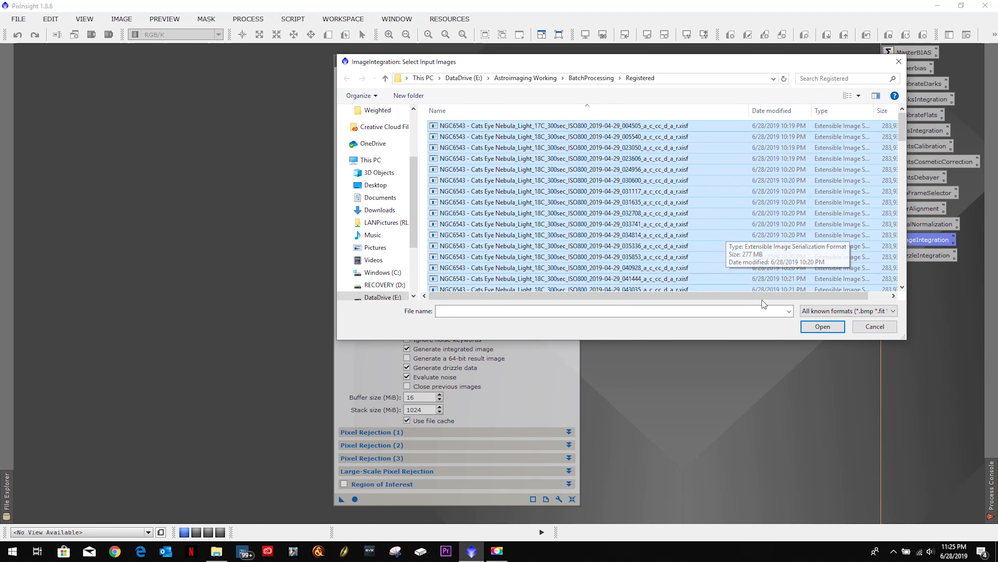
click(822, 326)
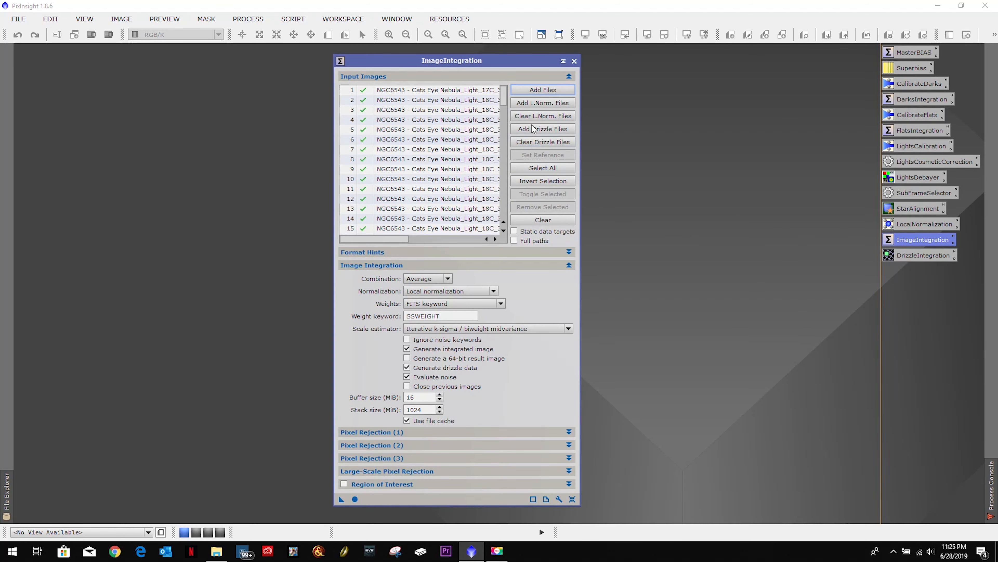
Step: Attach all local normalization .xnml files from the Registered folder to the ImageIntegration input images
click(532, 103)
click(512, 138)
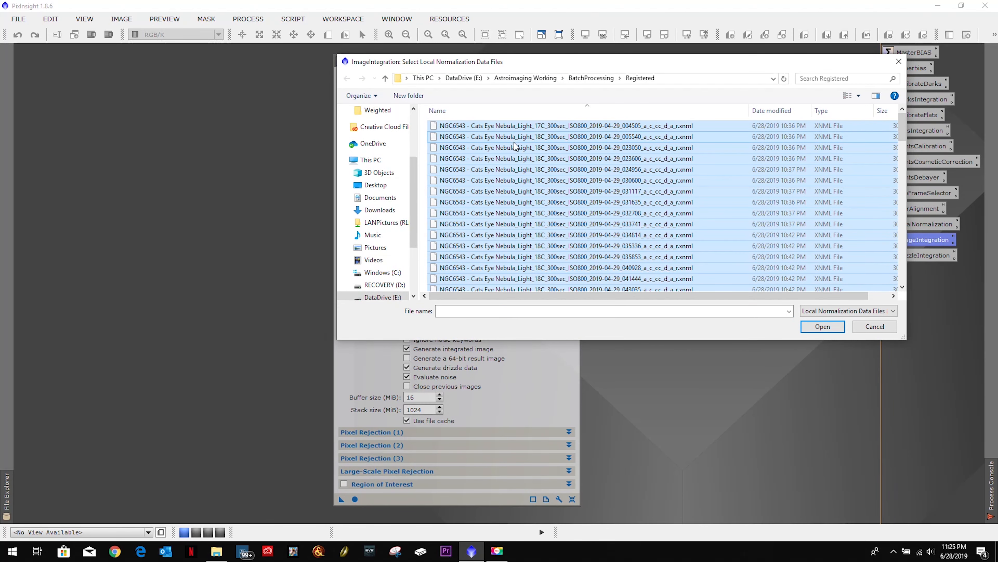
click(822, 326)
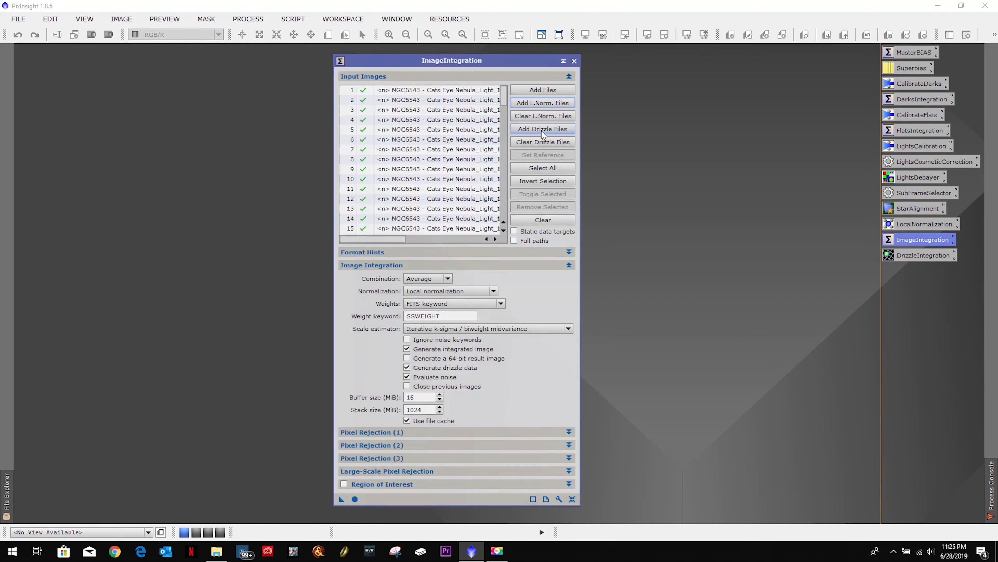
Step: Attach all NGC6543 .xdrz drizzle files from the Registered folder to the ImageIntegration input images and run the integration globally
click(542, 129)
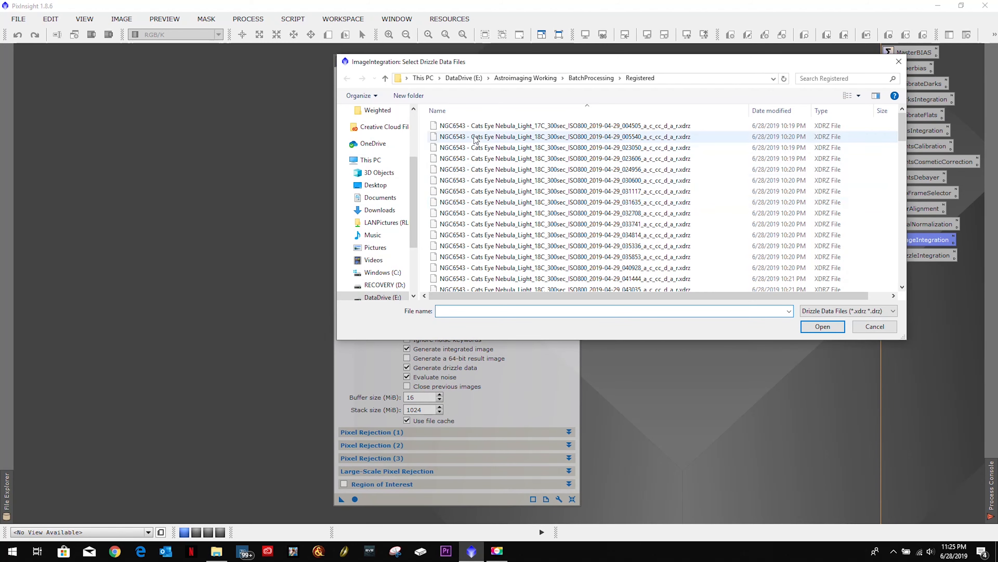
click(474, 129)
key(ctrl+a)
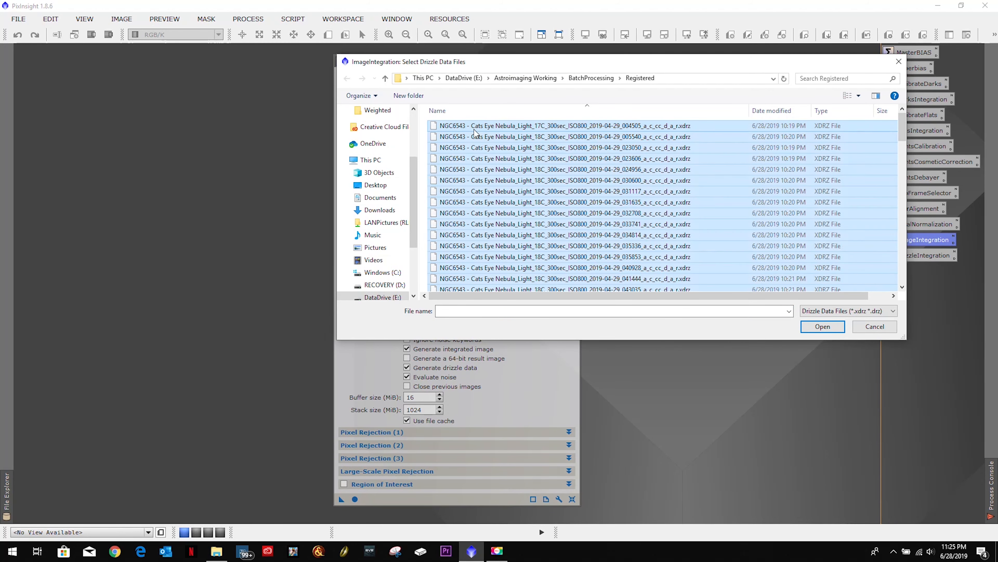
click(800, 327)
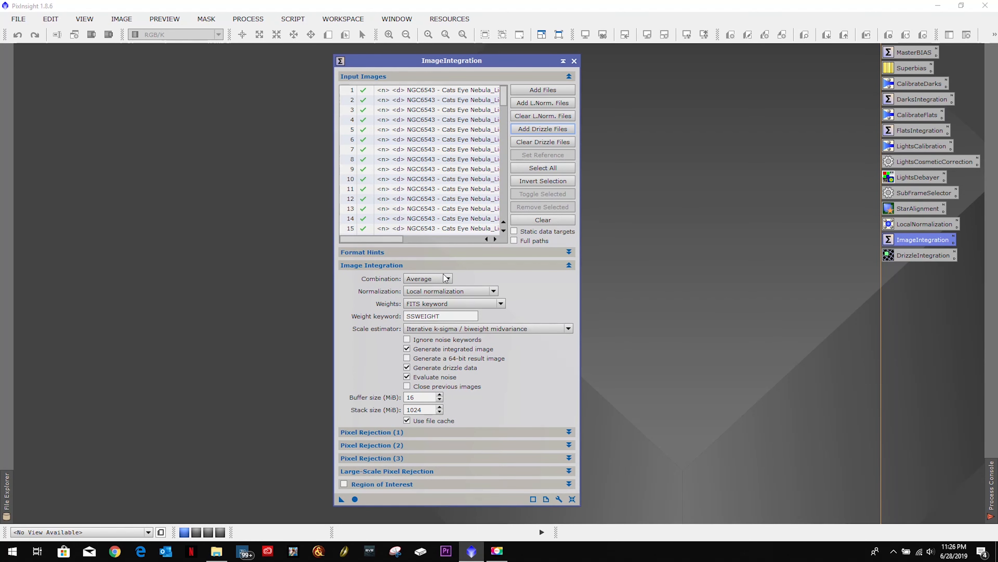
click(356, 498)
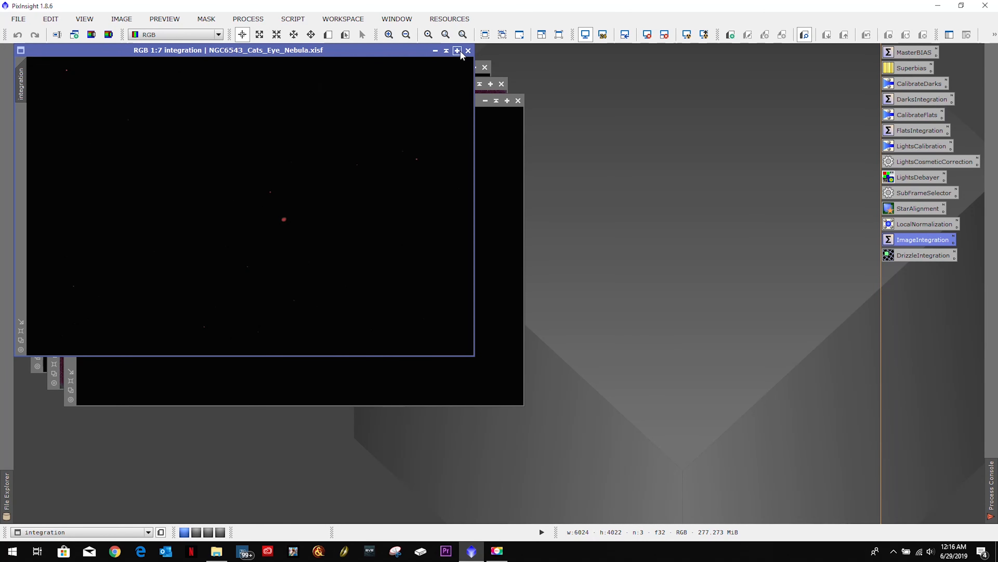
Step: Close the integrated NGC6543_Cats_Eye_Nebula.xisf image and all remaining integration output images, including rejection_high and rejection_low
click(468, 50)
click(518, 101)
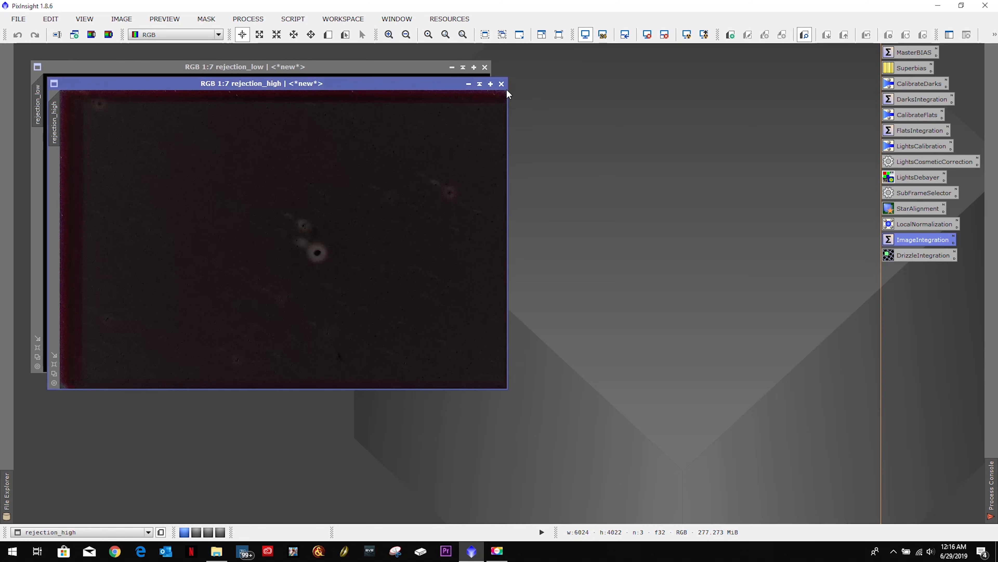
click(501, 84)
click(485, 67)
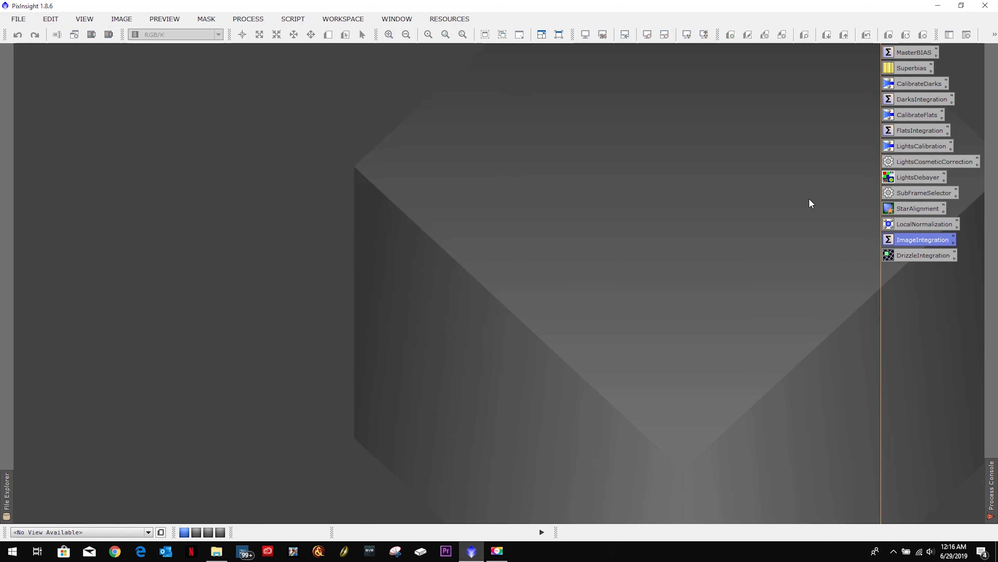
Step: Replace the M81 input list in DrizzleIntegration with all NGC6543 .xdrz drizzle data files from the Registered folder
double_click(919, 255)
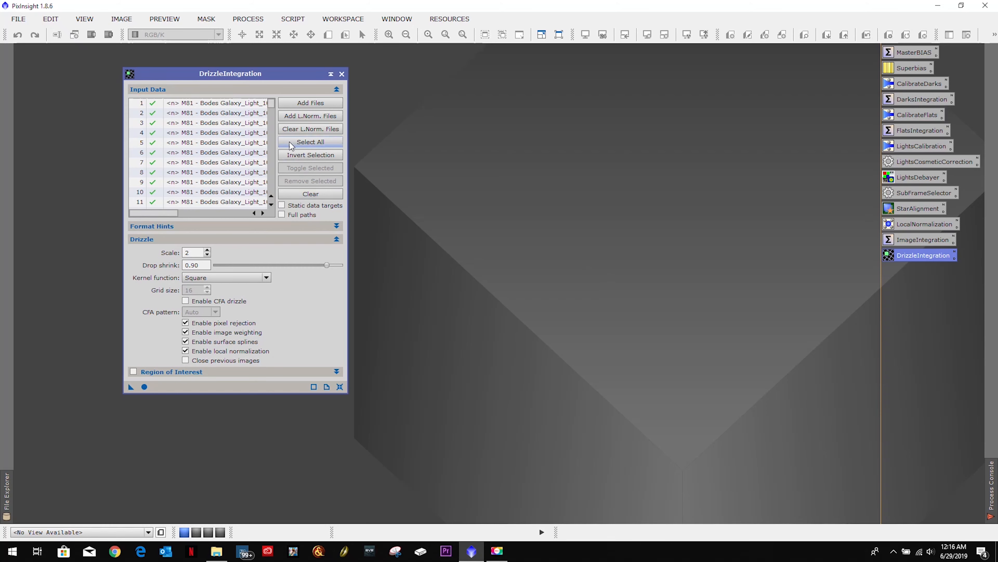
click(300, 193)
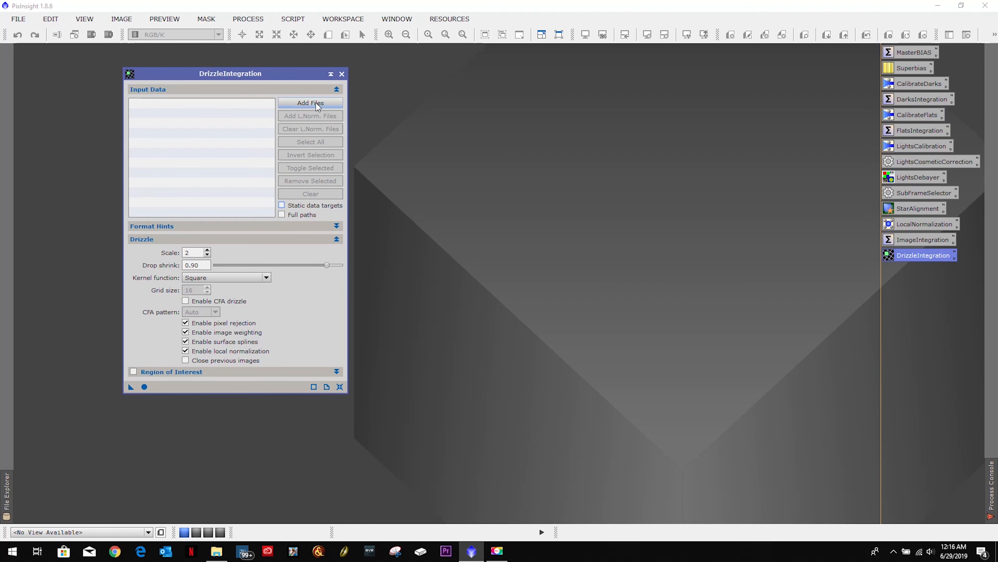
click(315, 103)
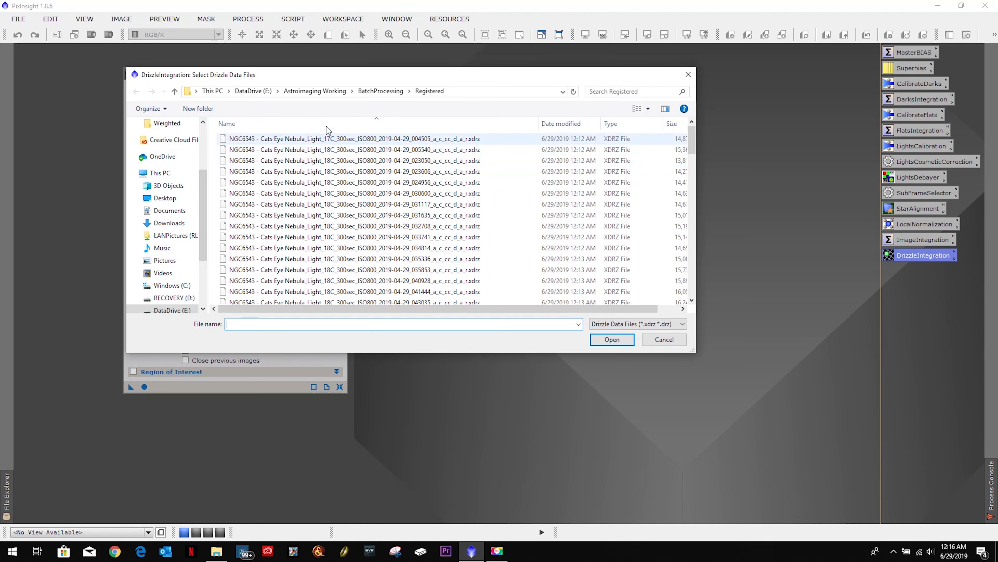
click(315, 139)
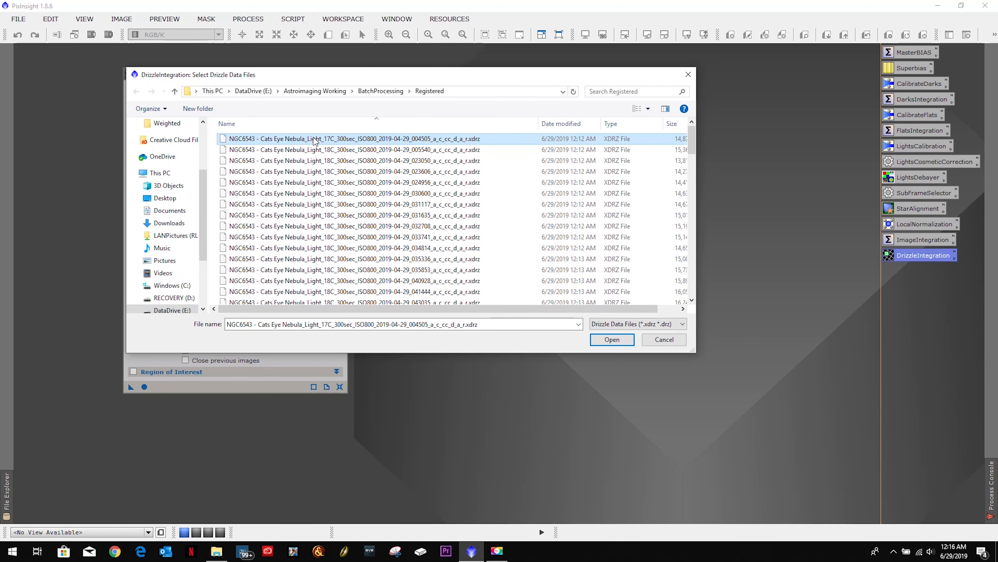
key(ctrl+a)
click(607, 340)
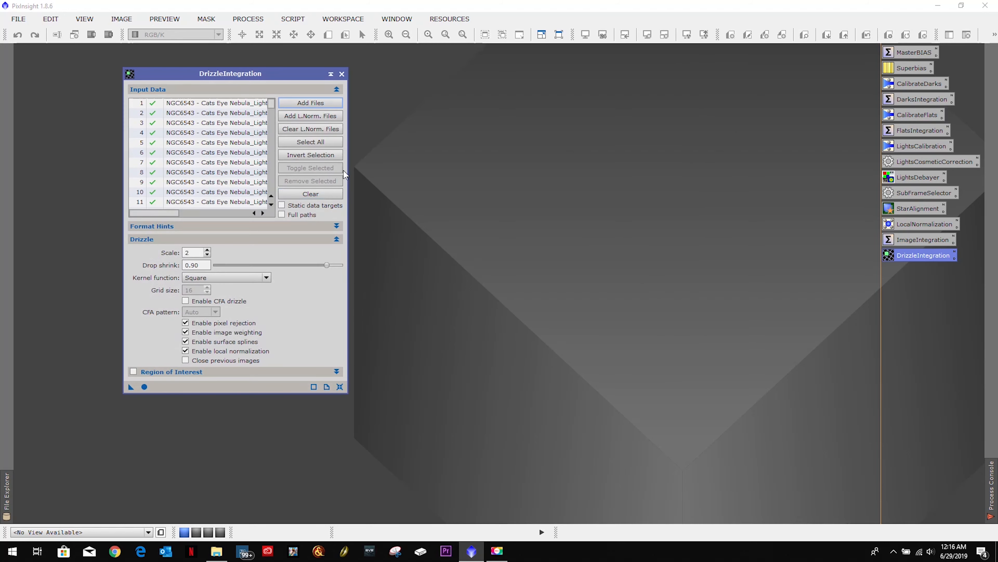
Step: Attach all local normalization .xnml files from the Registered folder to the DrizzleIntegration inputs and run the process at scale 2
click(310, 115)
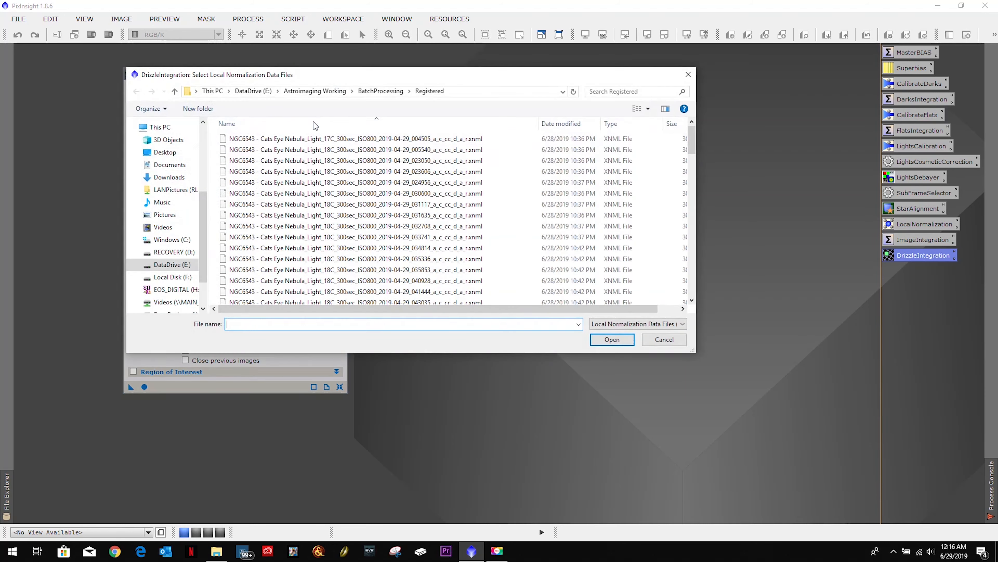
click(315, 140)
key(ctrl+a)
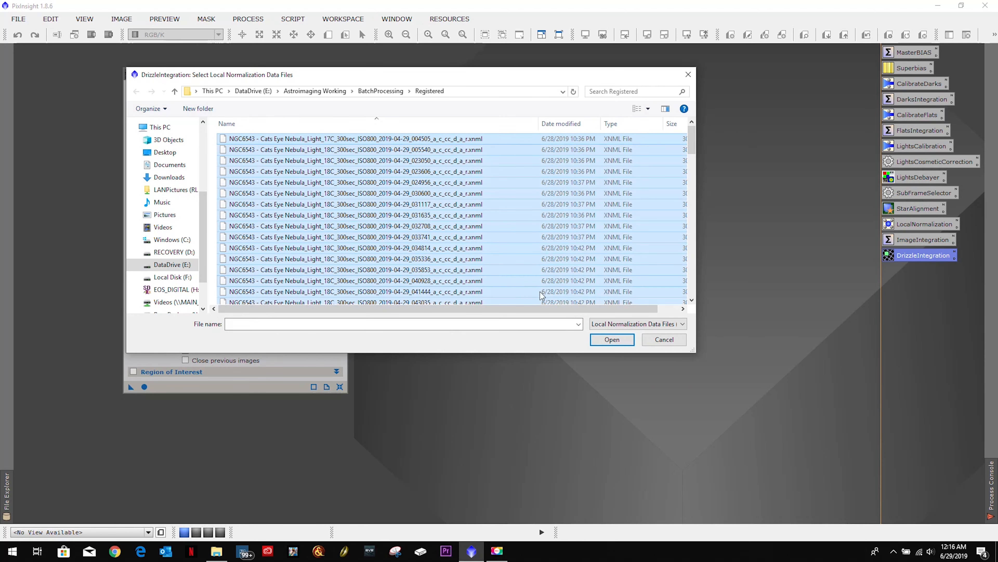
click(612, 339)
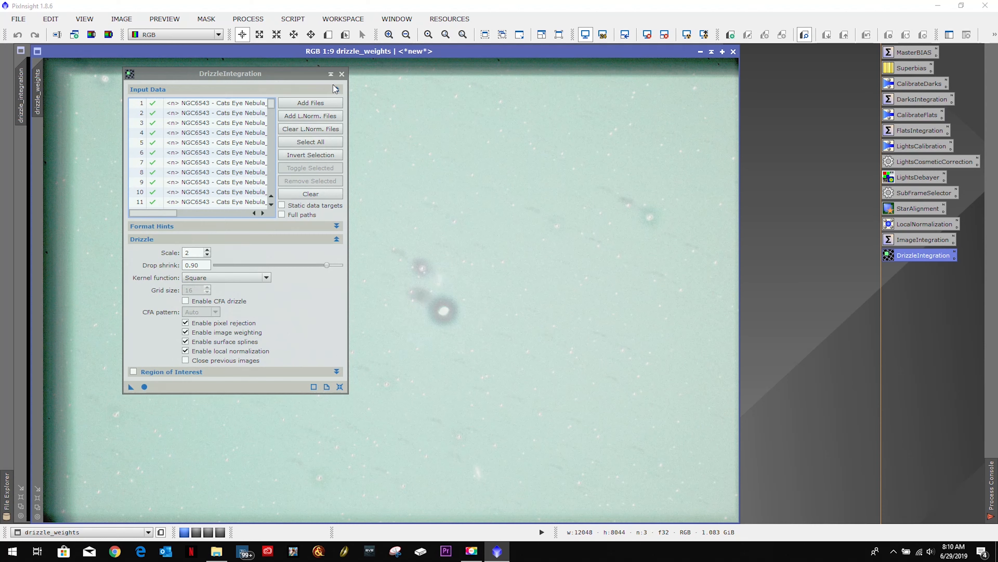
click(342, 74)
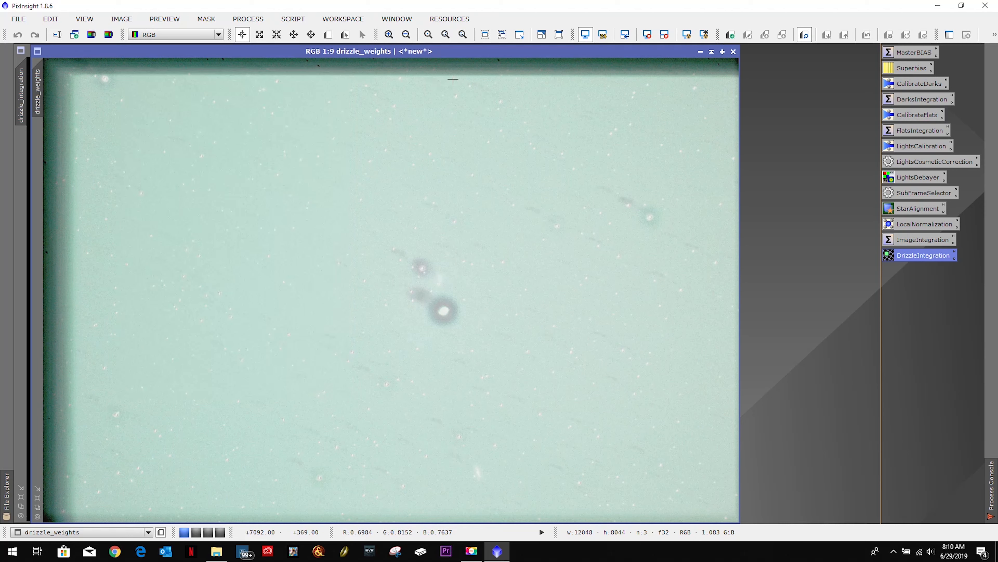
Step: Save the drizzle_integration image as NGC6543_Cats_Eye_Nebula_Drizzled.xisf
click(25, 173)
click(18, 19)
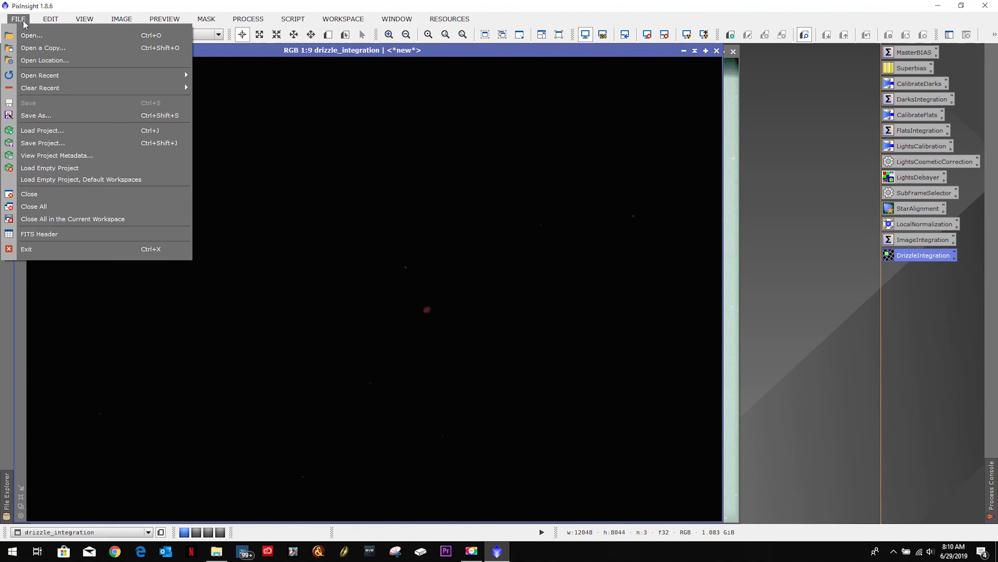
click(50, 116)
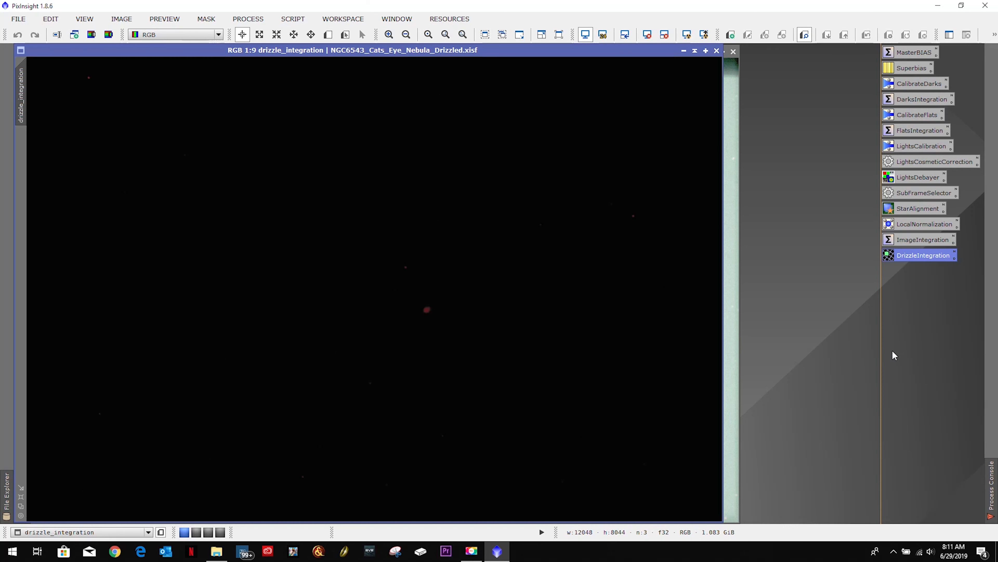
Step: Apply an automatic screen stretch to the drizzle_integration image for inspection, and close the drizzle_weights image
click(692, 38)
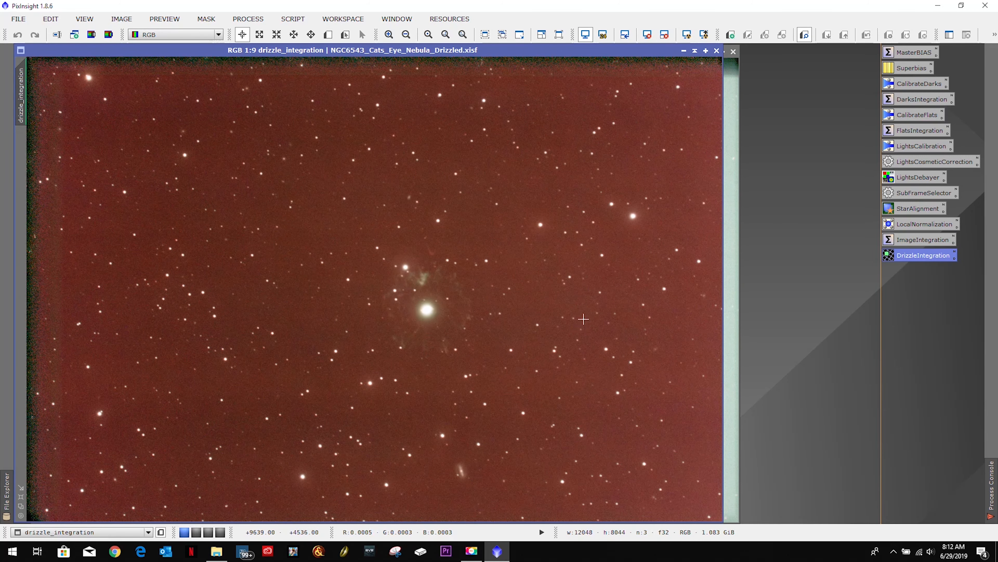
scroll(584, 319, up, 1)
scroll(583, 319, down, 3)
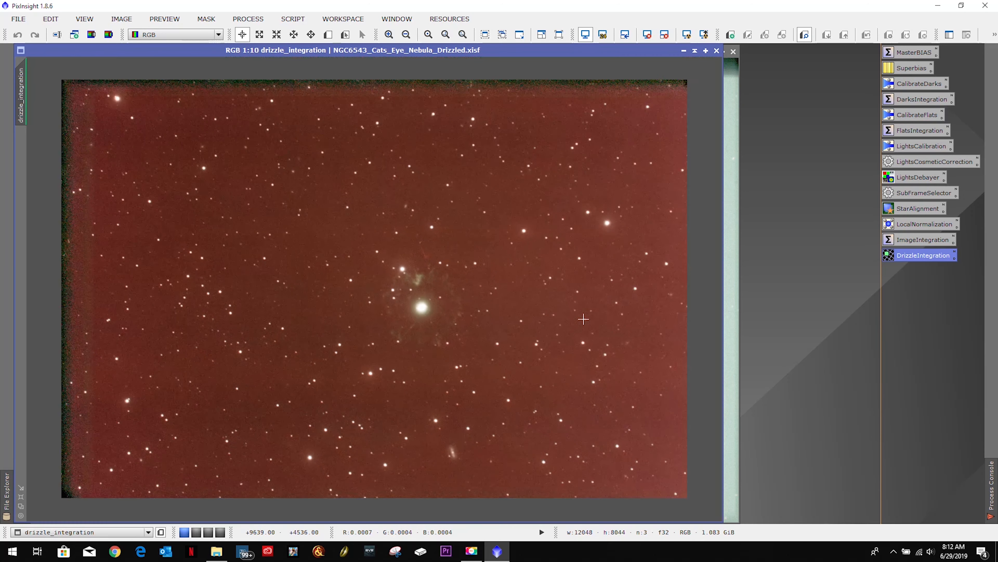
scroll(583, 319, up, 1)
scroll(490, 305, up, 8)
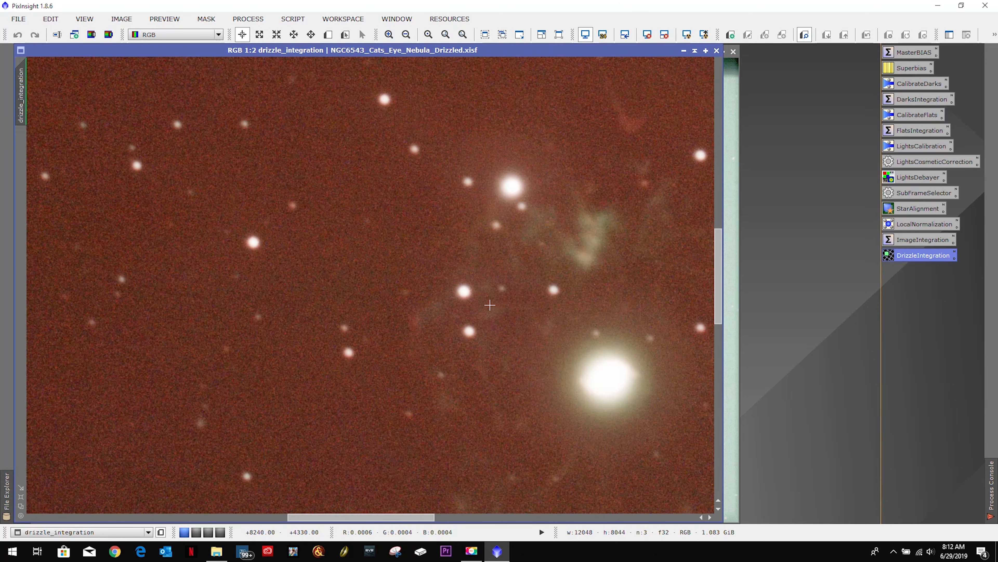
scroll(490, 305, down, 6)
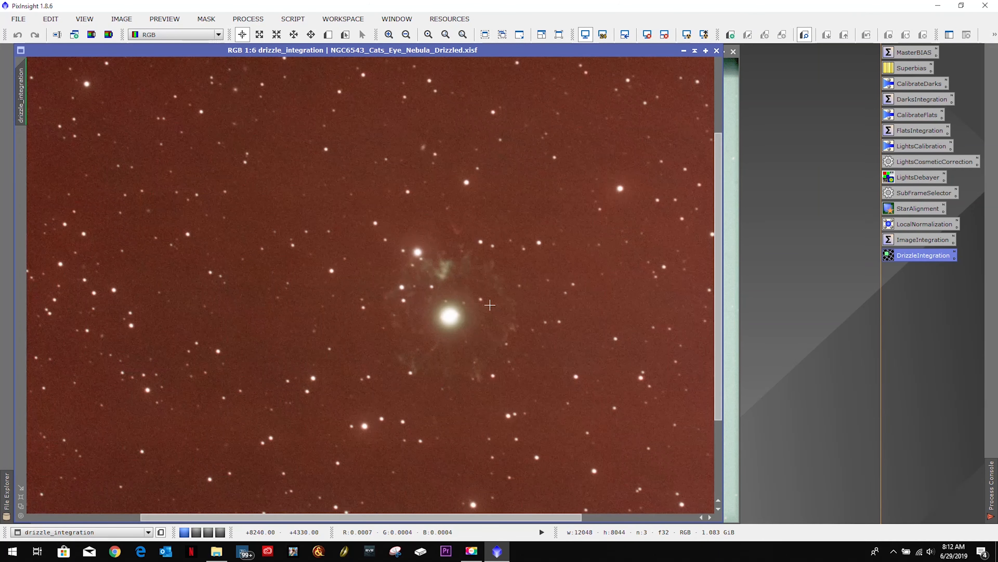
scroll(490, 304, down, 1)
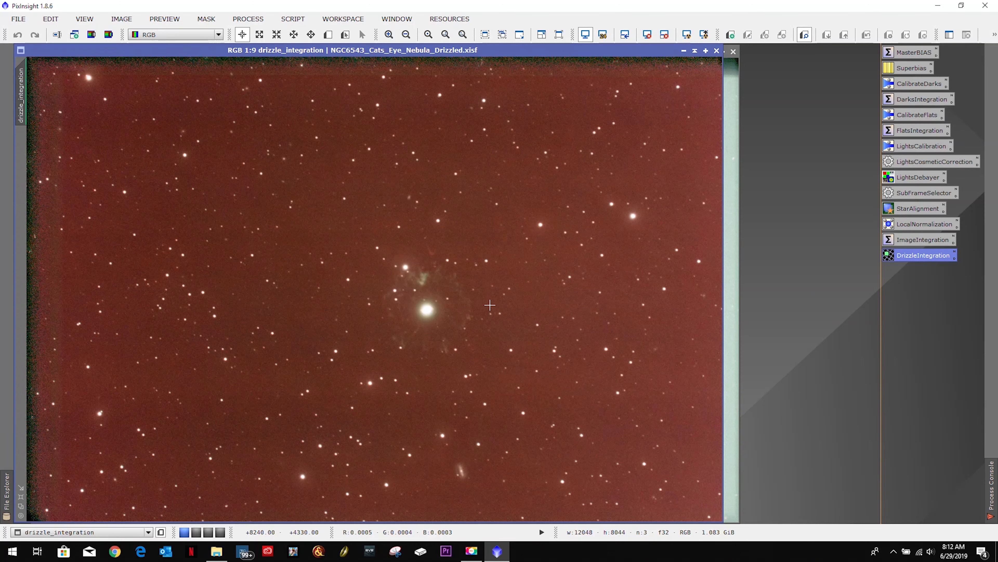
click(732, 104)
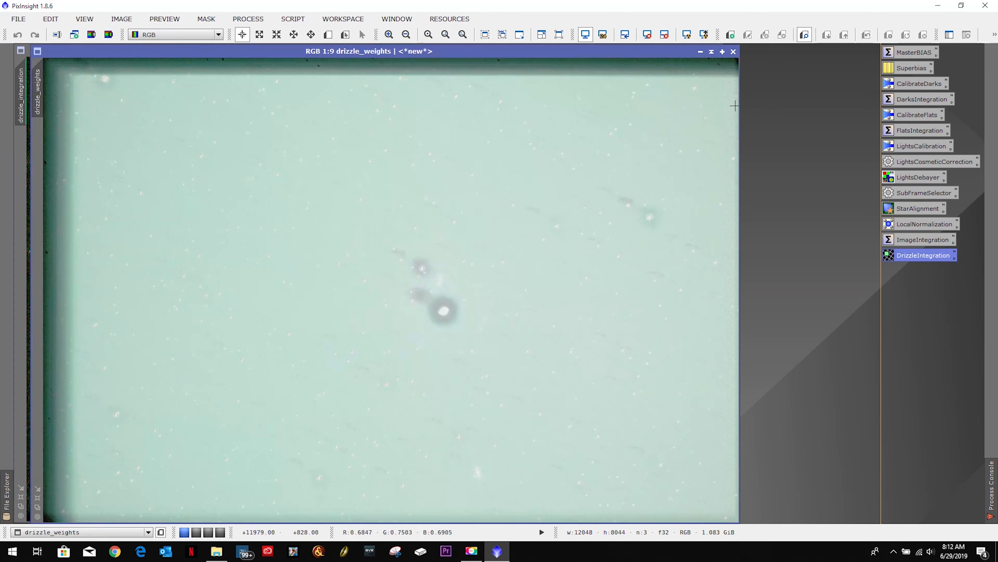
click(733, 51)
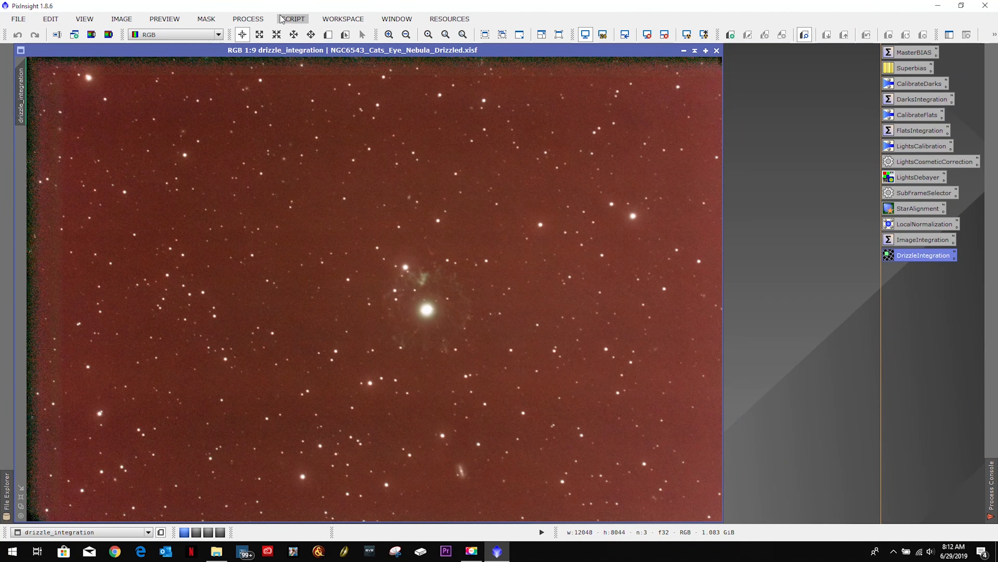
Step: Try AutomaticBackgroundExtractor with its default settings on the drizzled image and discard the generated background model
click(234, 18)
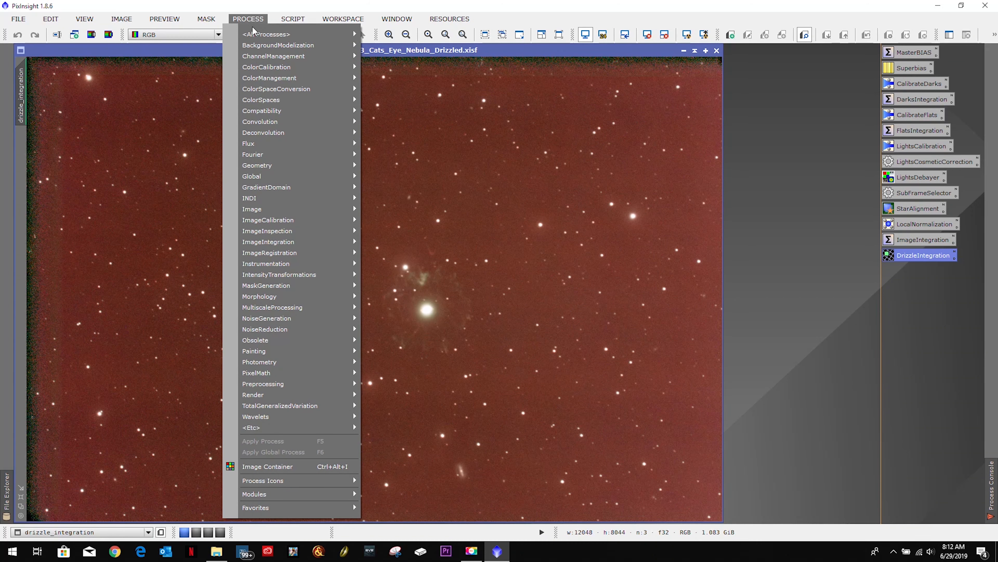
mouse_move(255, 36)
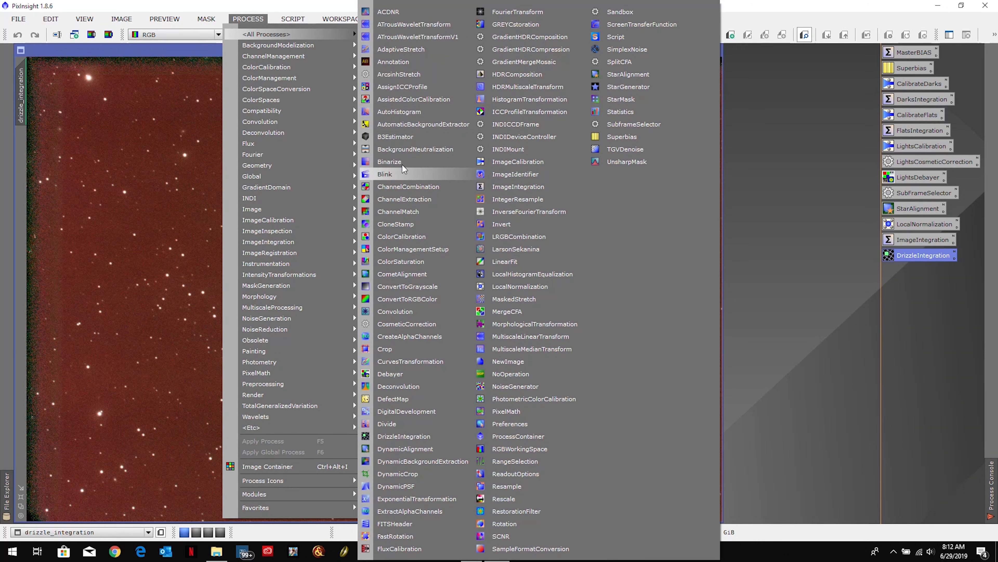
click(405, 123)
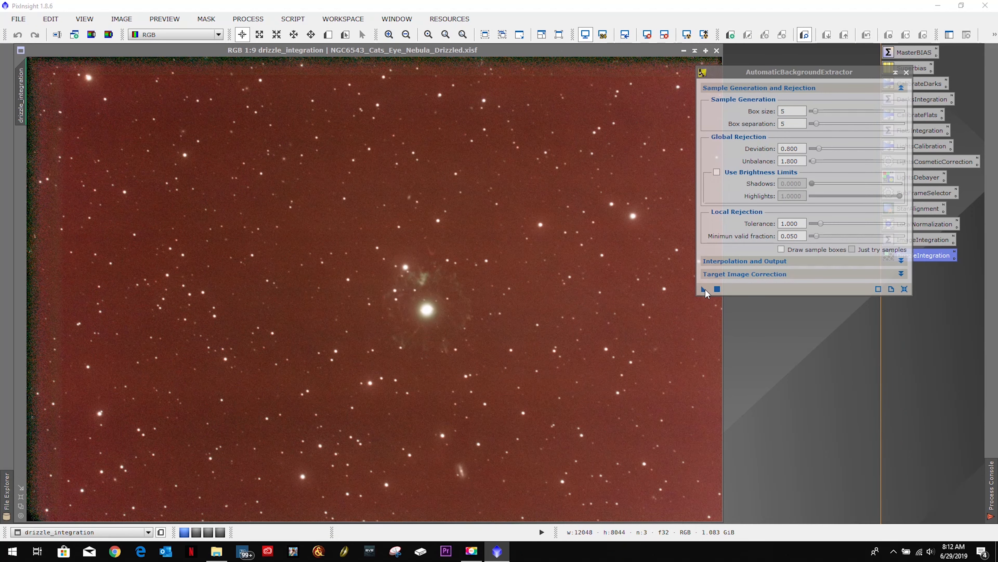
click(704, 288)
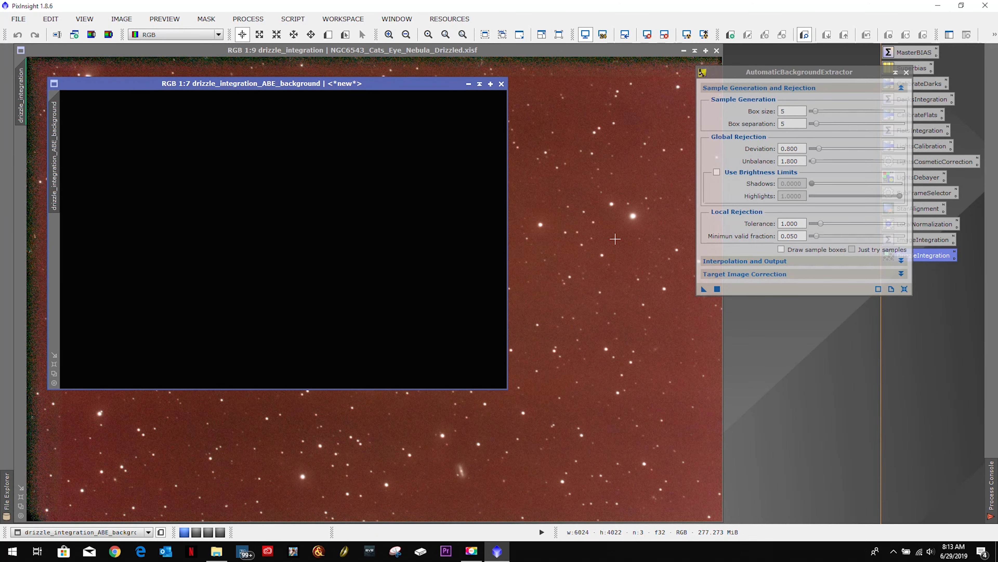
click(502, 83)
Step: Apply AutomaticBackgroundExtractor to the drizzled image with Subtraction correction and Discard background model enabled
click(786, 274)
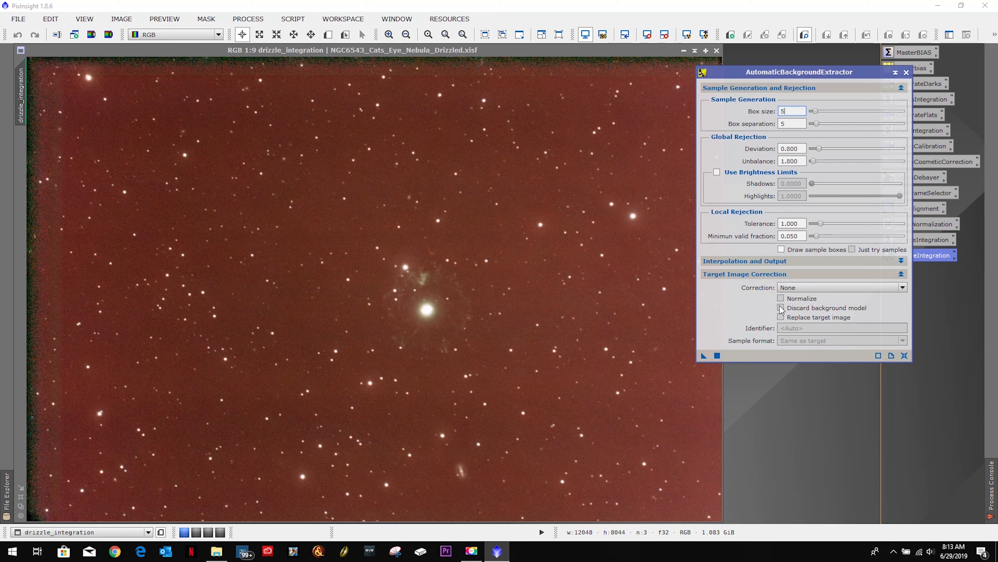
click(802, 288)
click(802, 303)
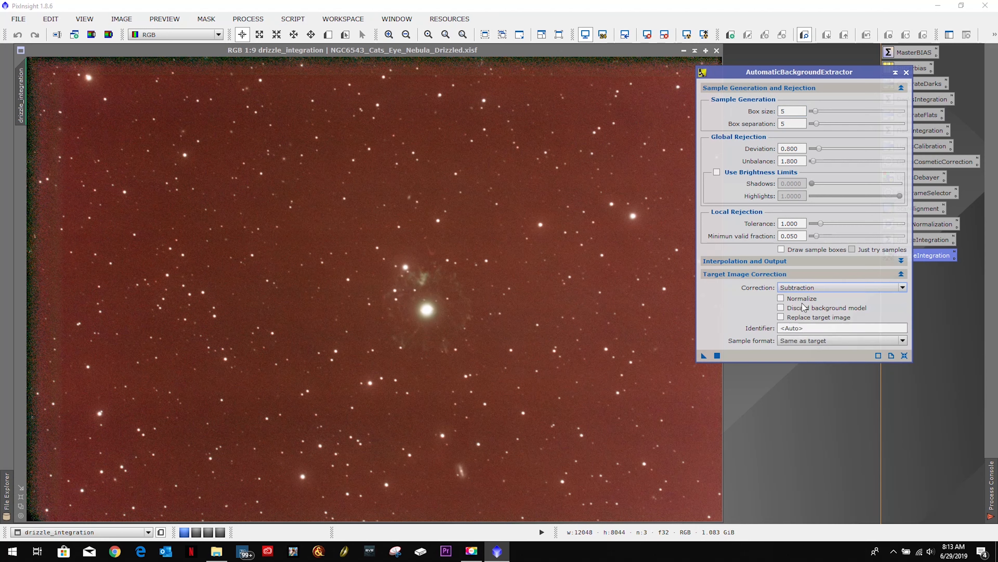
click(781, 308)
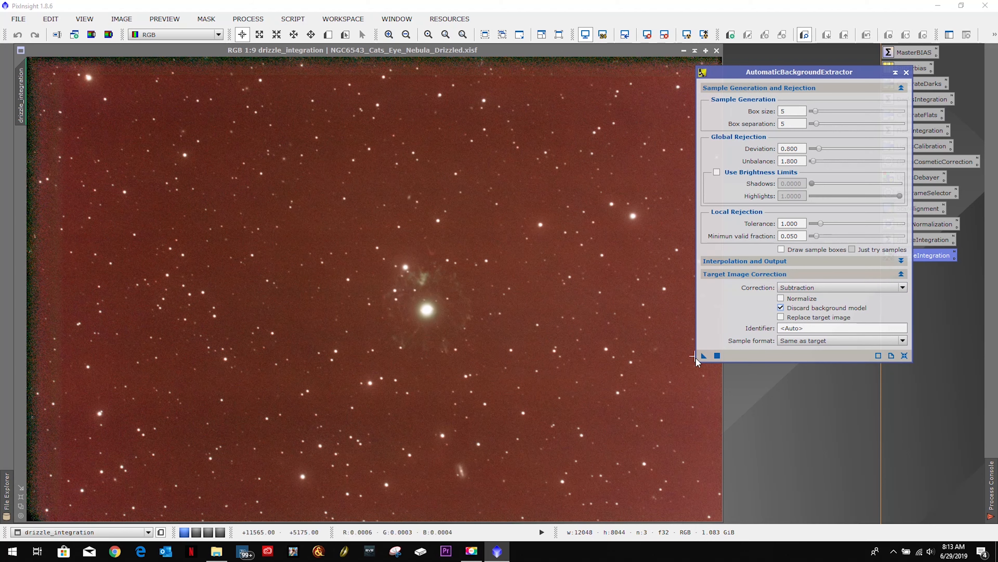
drag(703, 356, 378, 311)
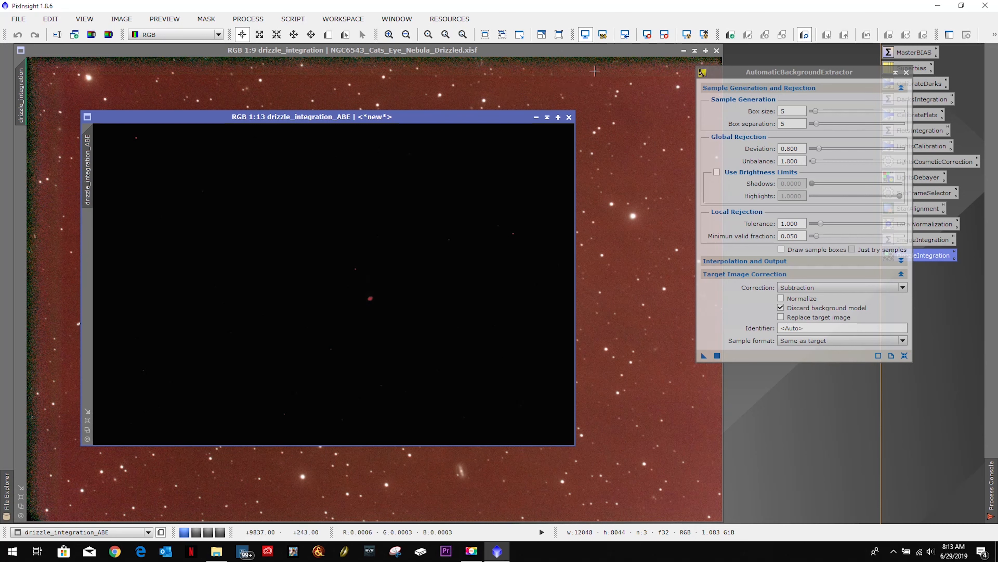
Step: Auto-stretch the background-corrected image's display, examine the nebula and its surrounding halo, and close the trial image and AutomaticBackgroundExtractor
click(686, 35)
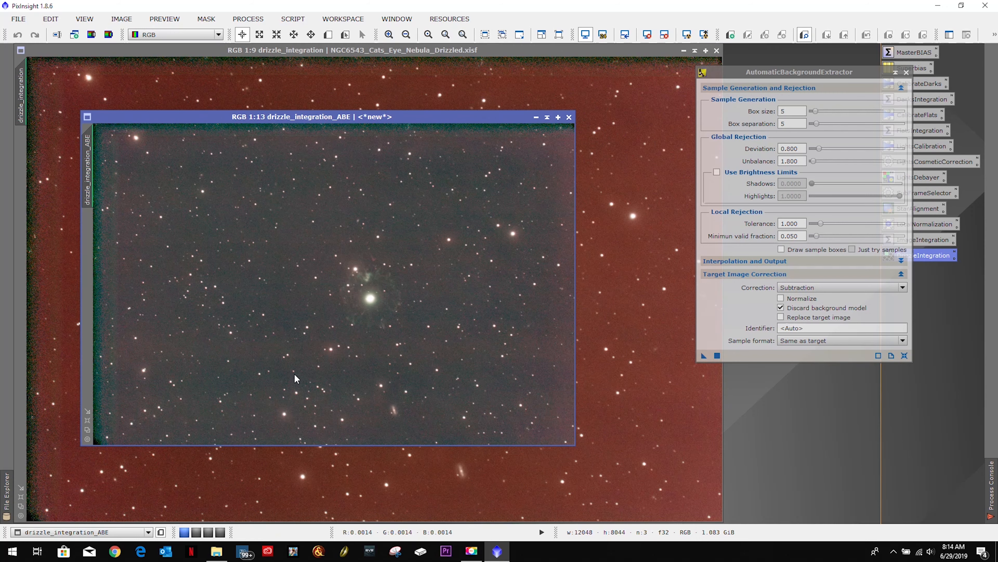
scroll(418, 313, down, 3)
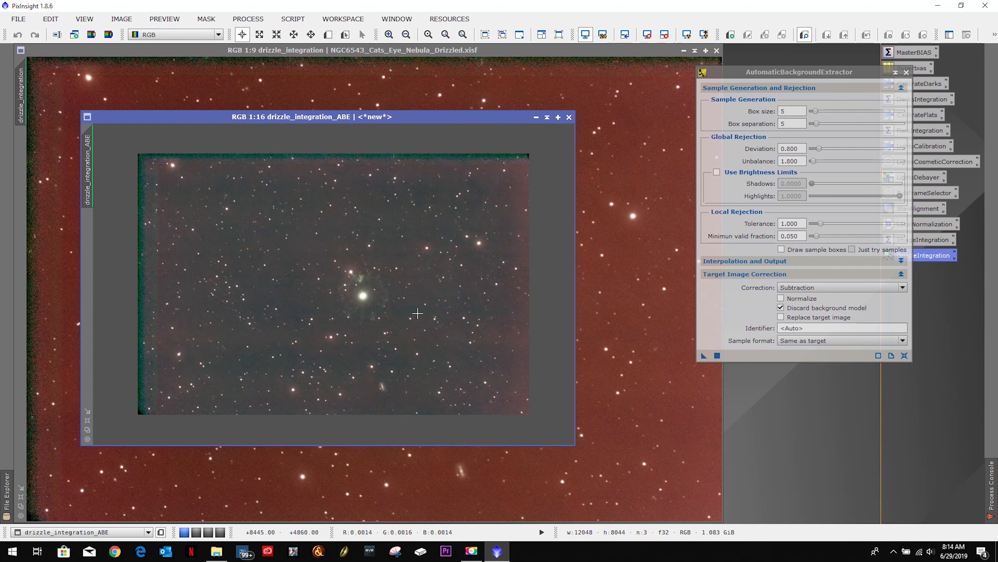
scroll(418, 313, up, 11)
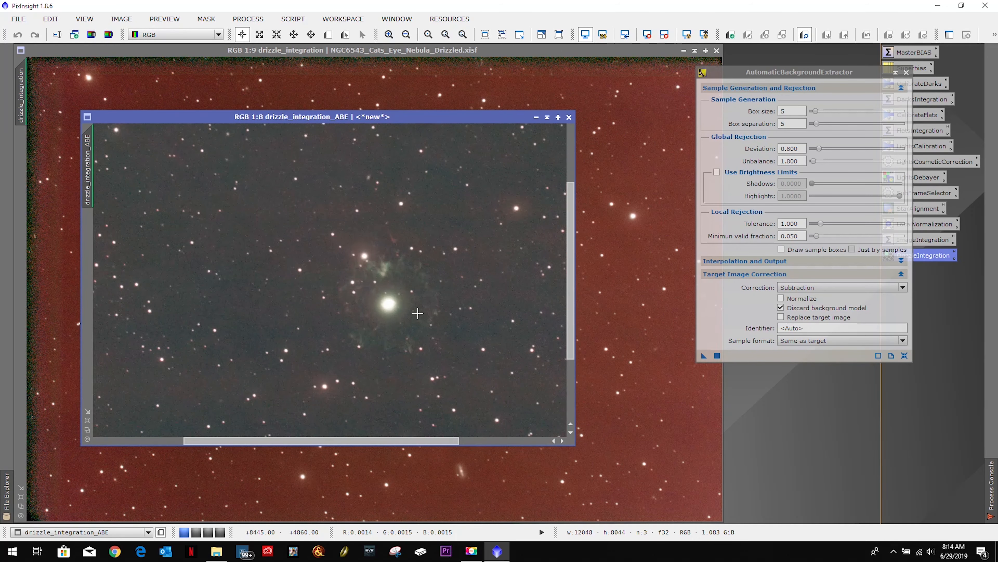
scroll(418, 313, up, 1)
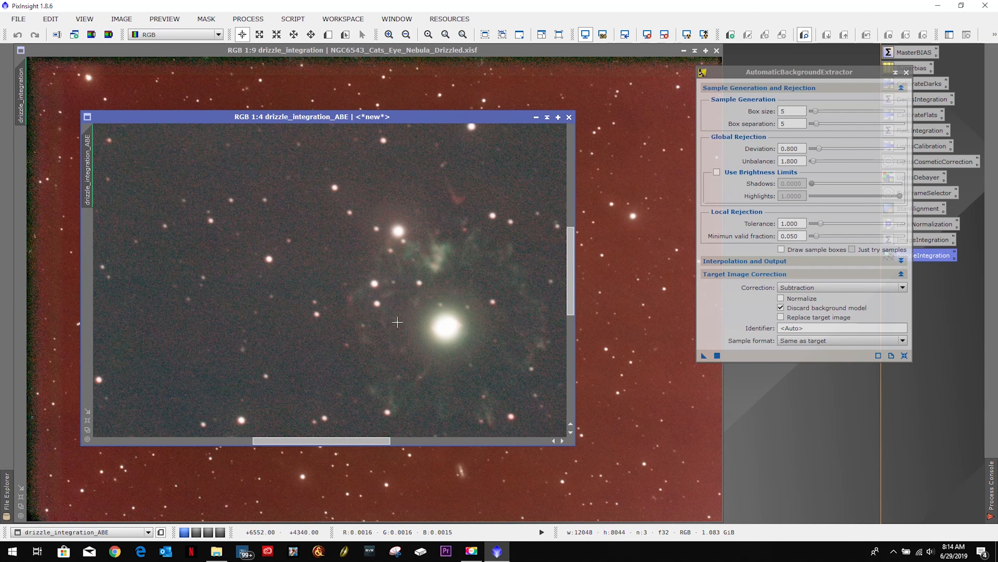
drag(306, 446, 343, 444)
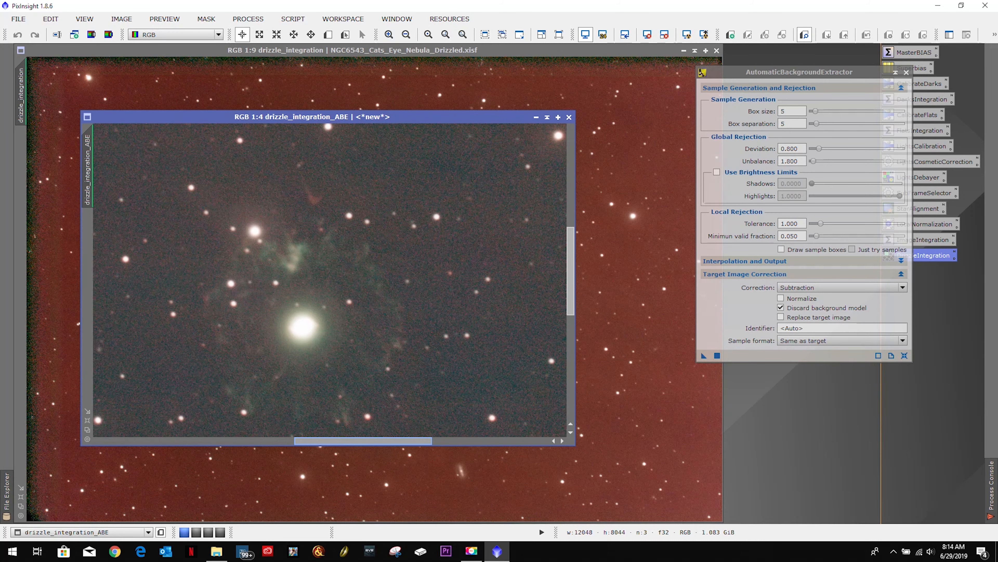
scroll(354, 396, down, 7)
scroll(353, 396, down, 2)
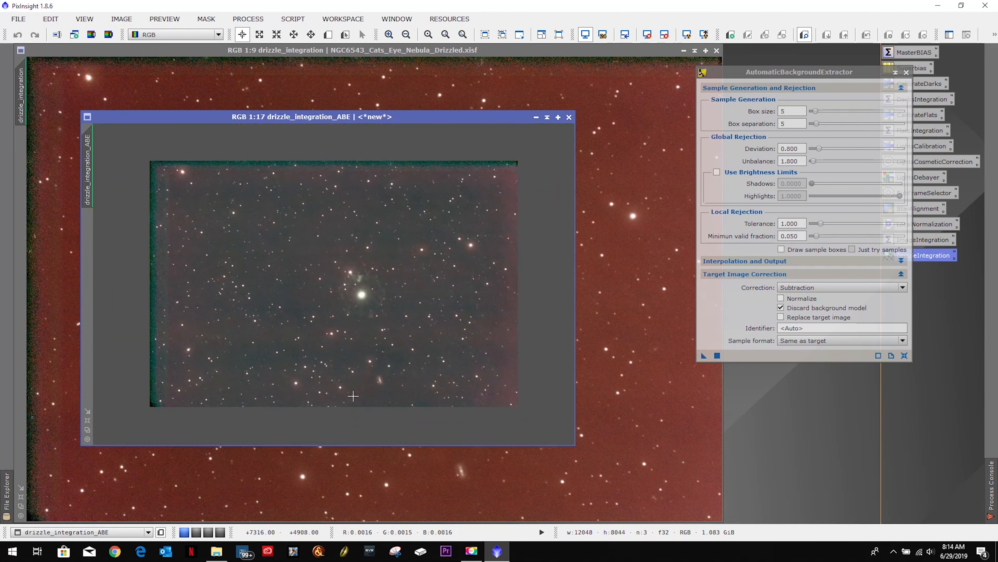
click(569, 117)
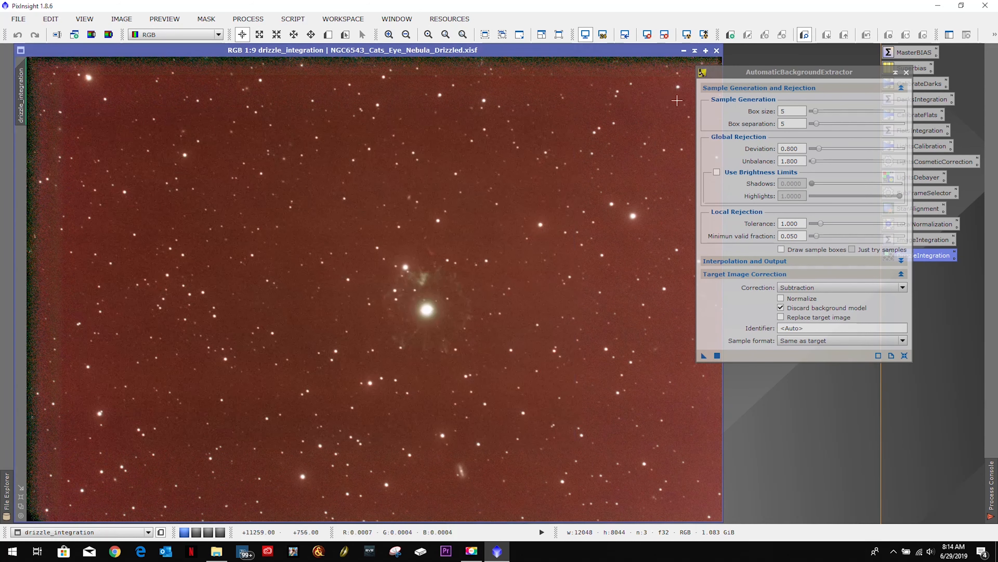
click(908, 73)
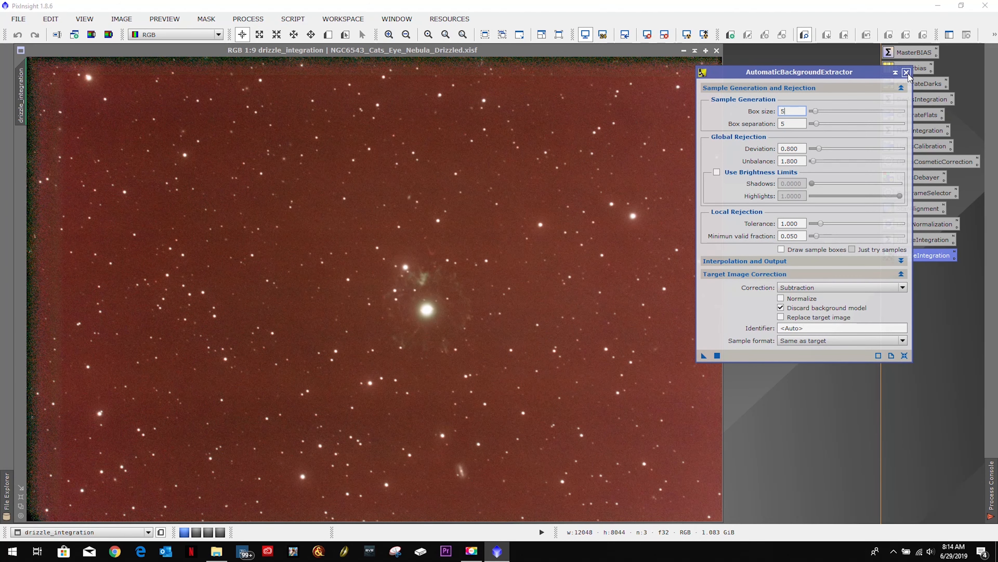